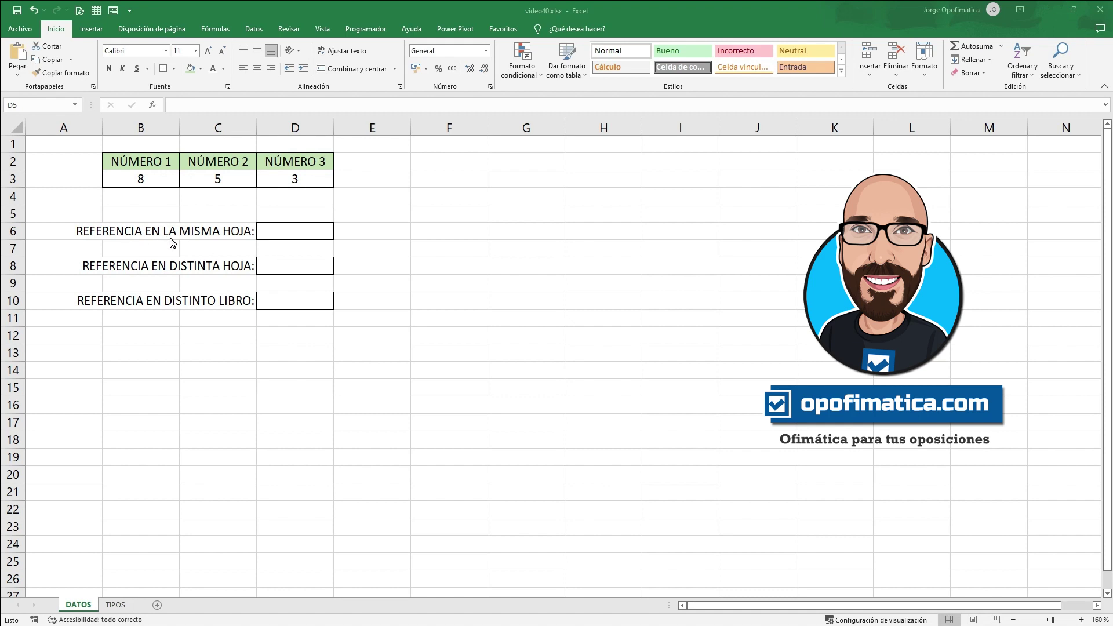
# Enter =B3 in D6 so it references the NÚMERO 1 value
pyautogui.click(264, 235)
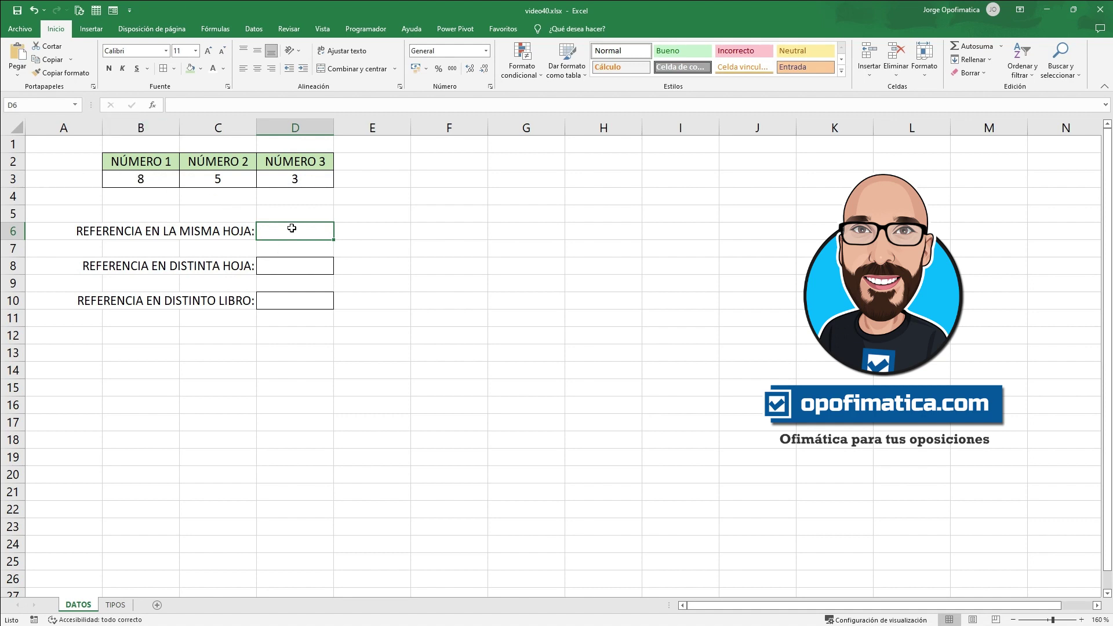
pyautogui.write('=')
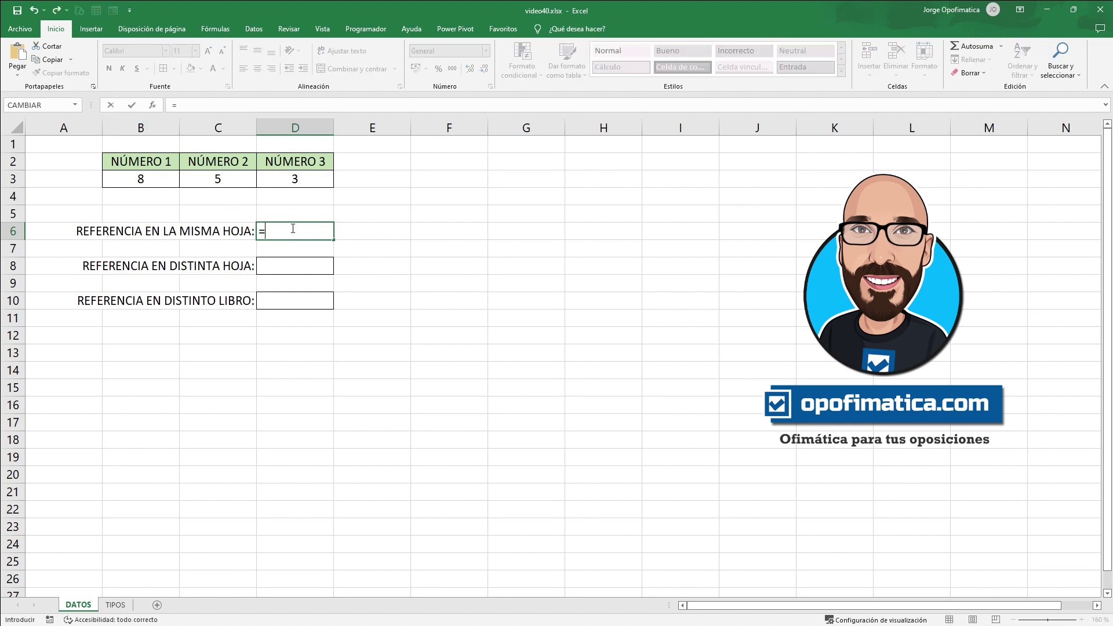
pyautogui.click(153, 181)
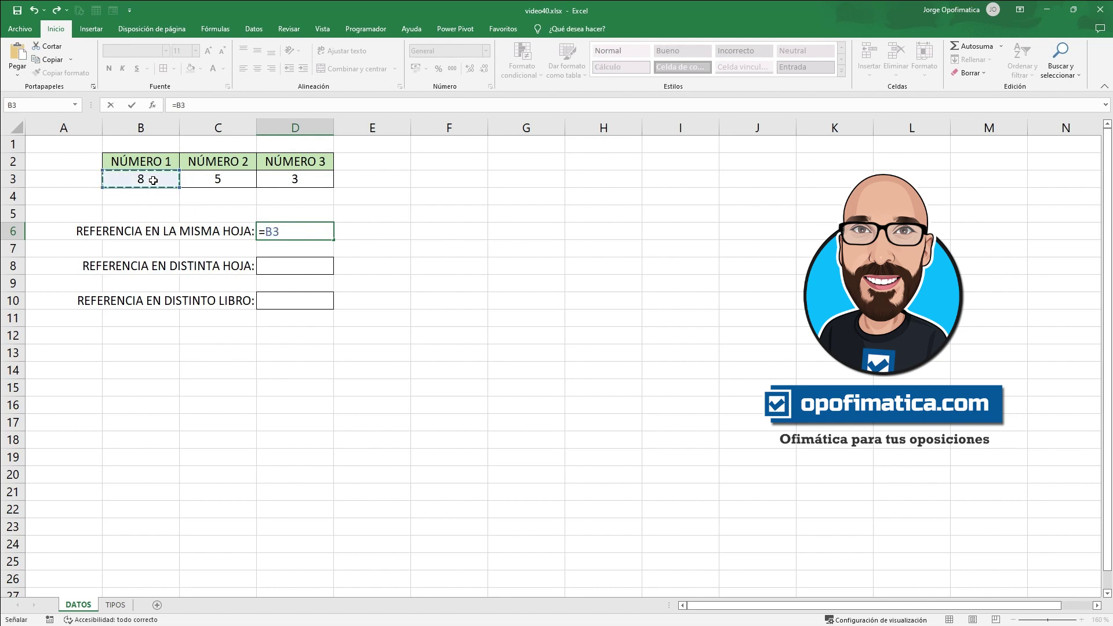
pyautogui.press('Return')
pyautogui.click(300, 230)
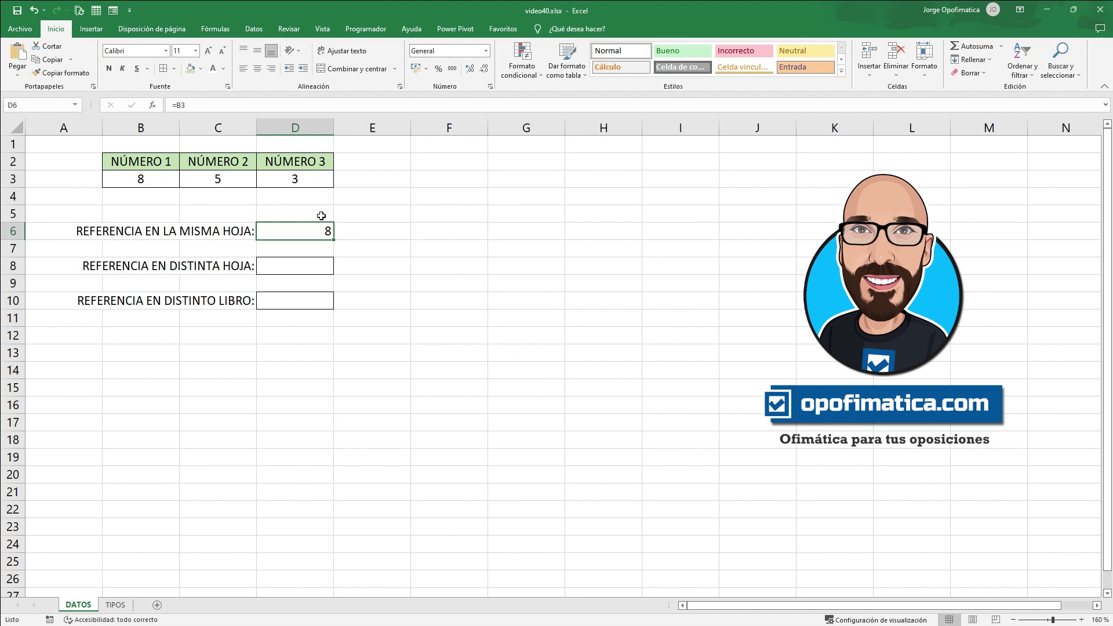
# Change B3 to 2 so D6 follows and shows 2
pyautogui.click(142, 179)
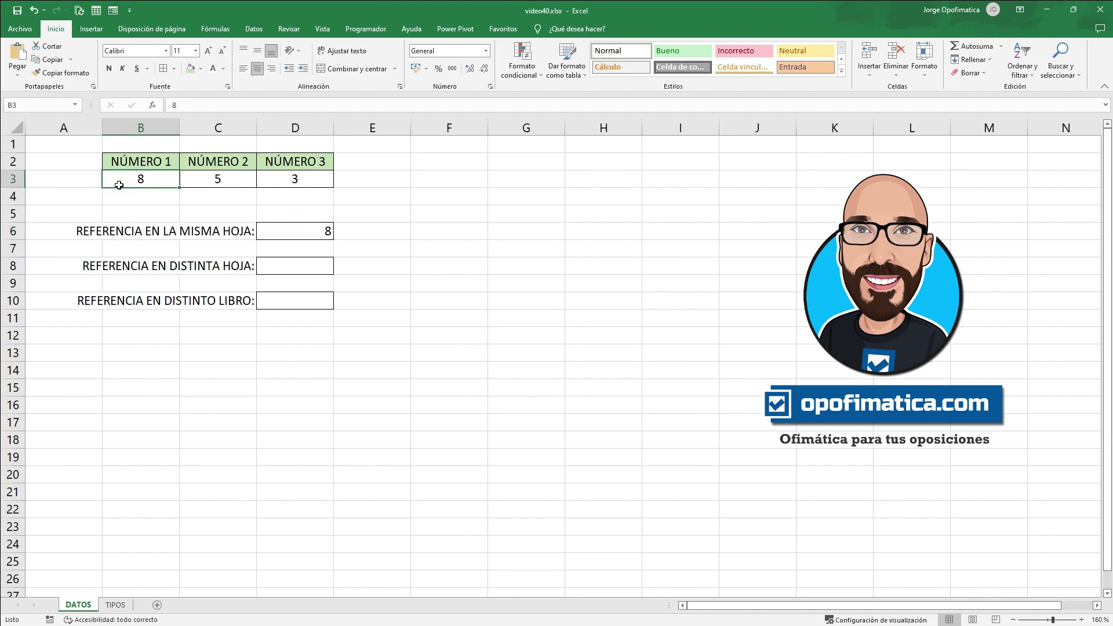
pyautogui.write('2')
pyautogui.press('Return')
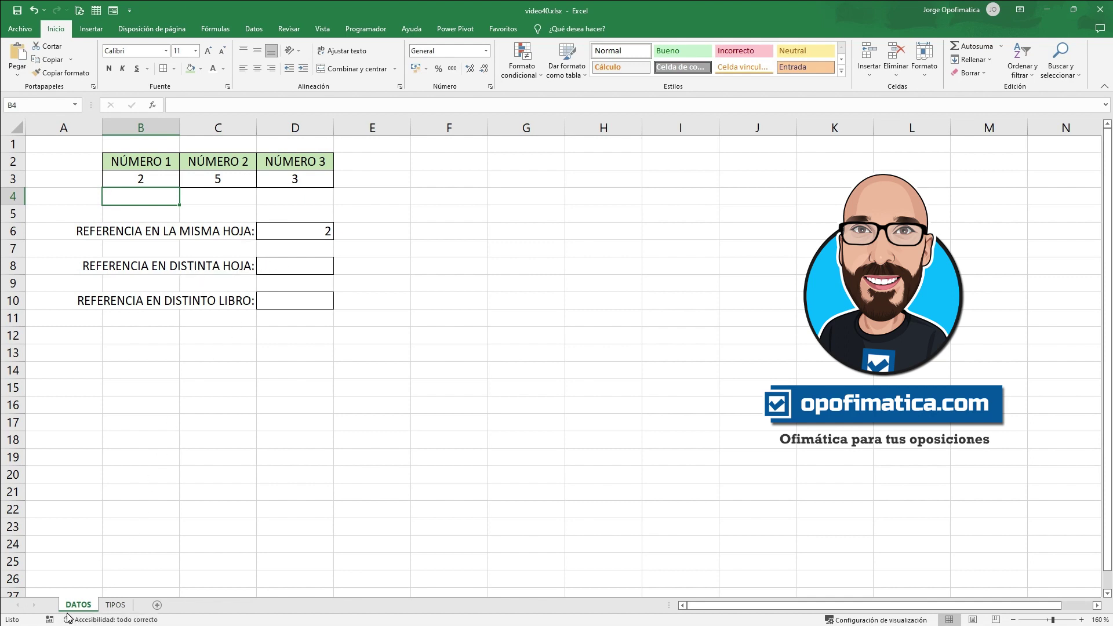
# Enter 50 in cell A1 of the TIPOS sheet
pyautogui.click(112, 605)
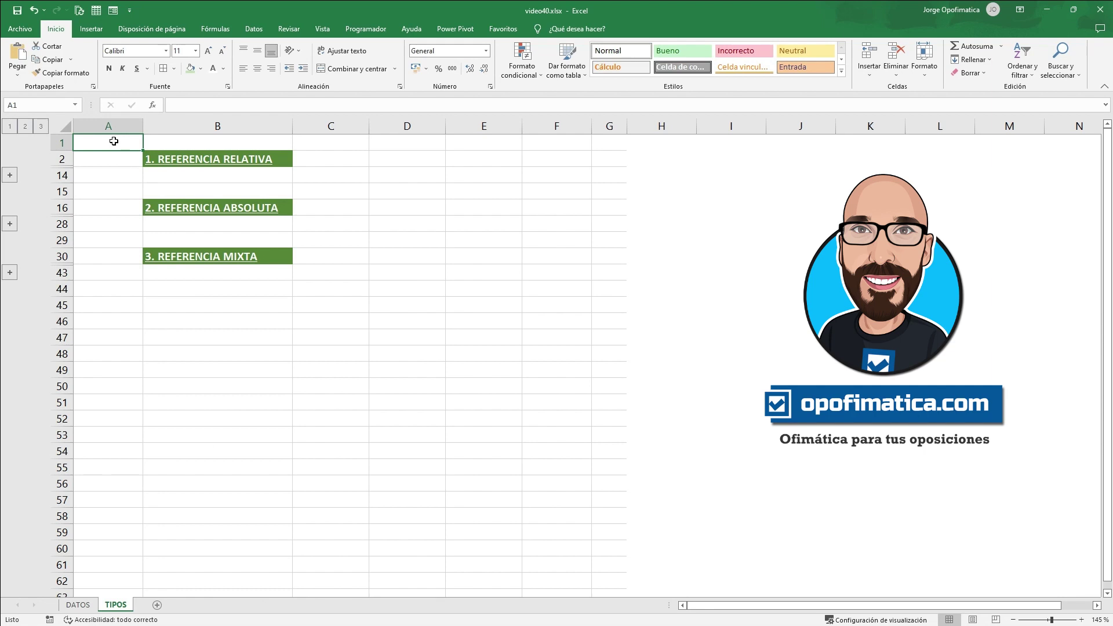
pyautogui.write('50')
pyautogui.press('Return')
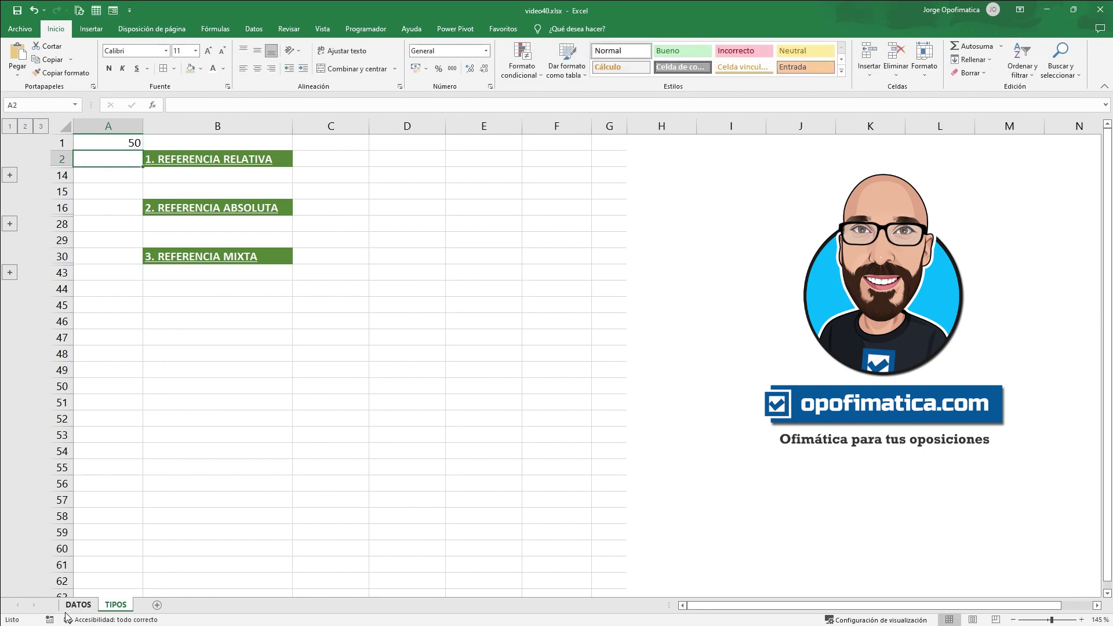
# Enter =TIPOS!A1 in D8 on the DATOS sheet so it shows 50
pyautogui.click(78, 605)
pyautogui.click(295, 266)
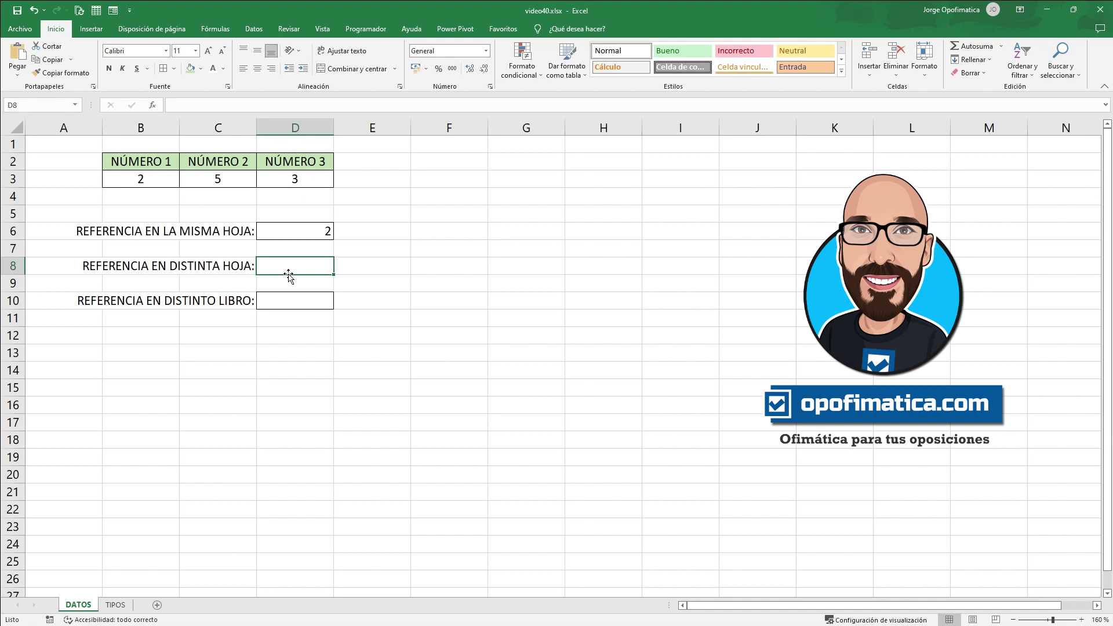
pyautogui.write('=')
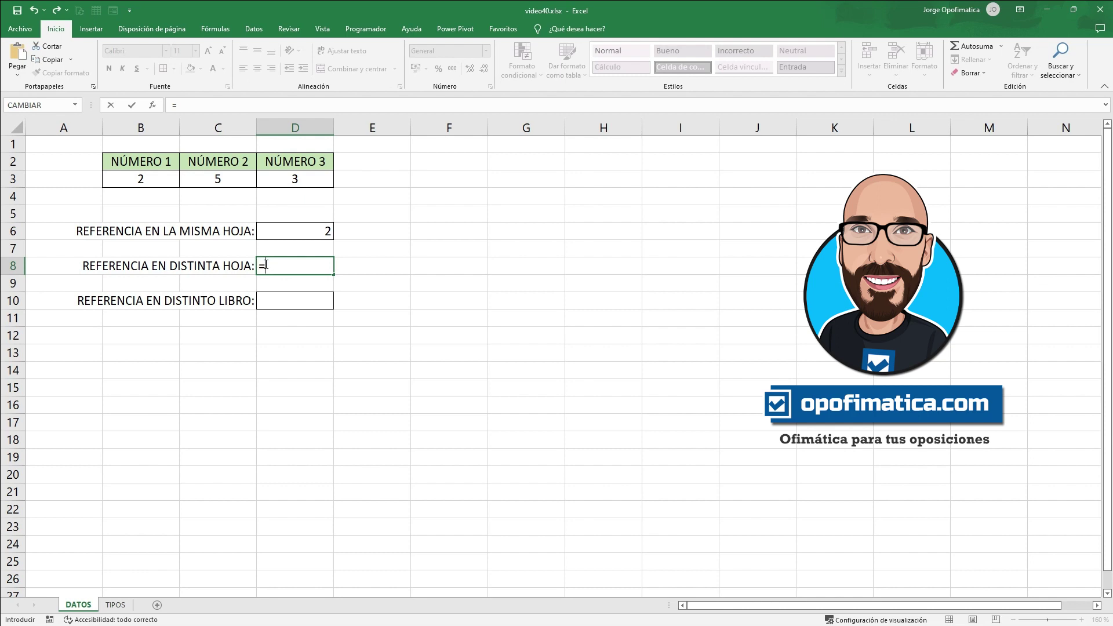
pyautogui.click(125, 604)
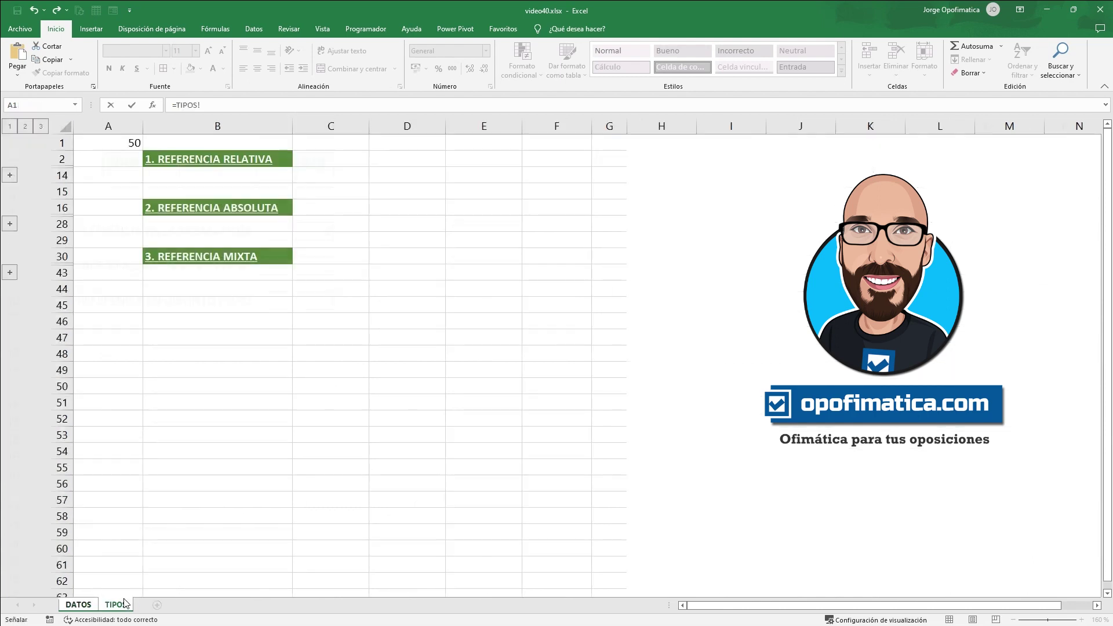
pyautogui.click(121, 143)
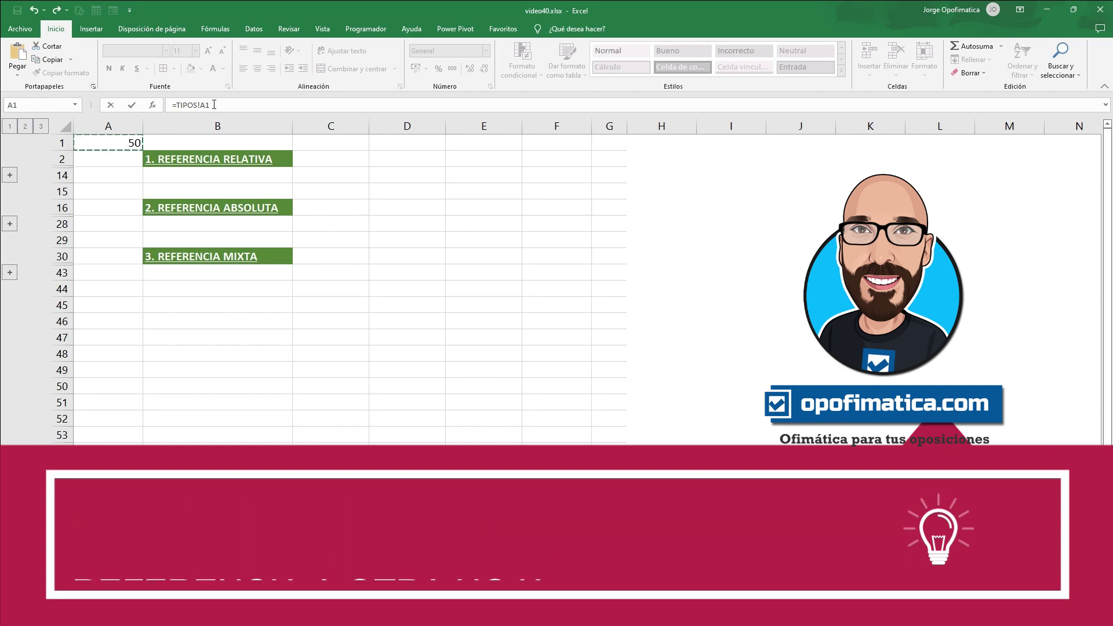
pyautogui.press('Return')
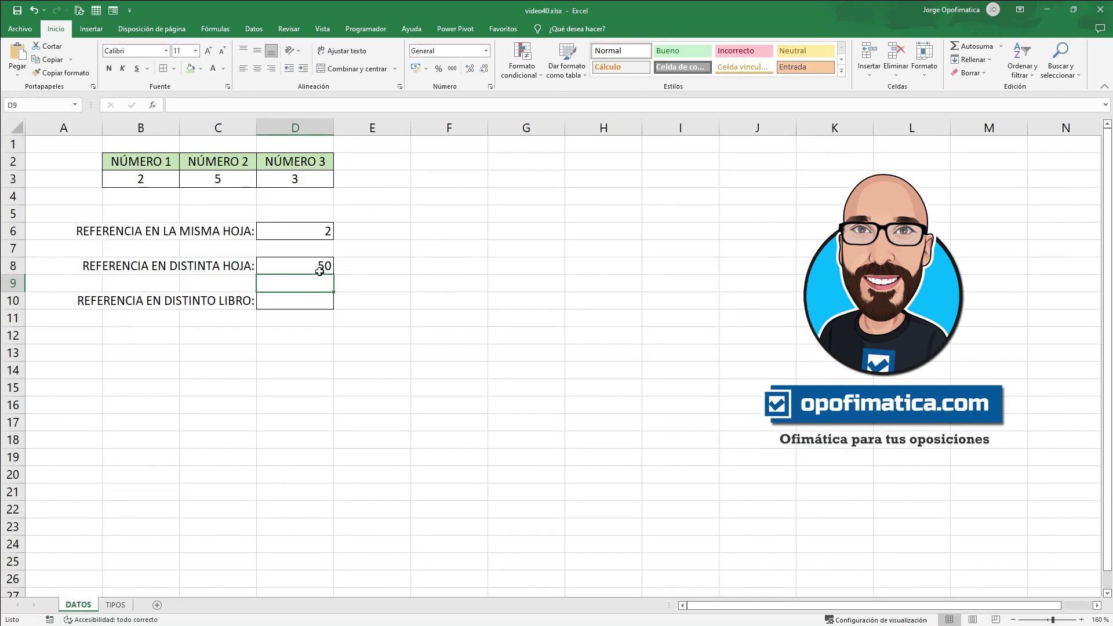
# Select D10 and open the recent workbook video39.xlsx
pyautogui.click(302, 301)
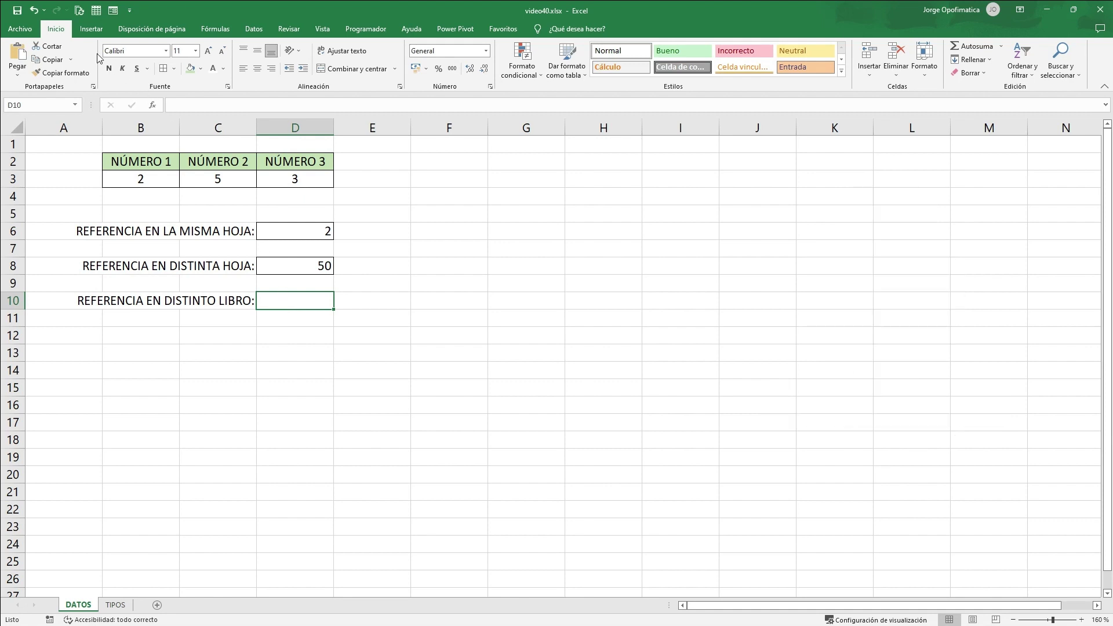
pyautogui.click(29, 30)
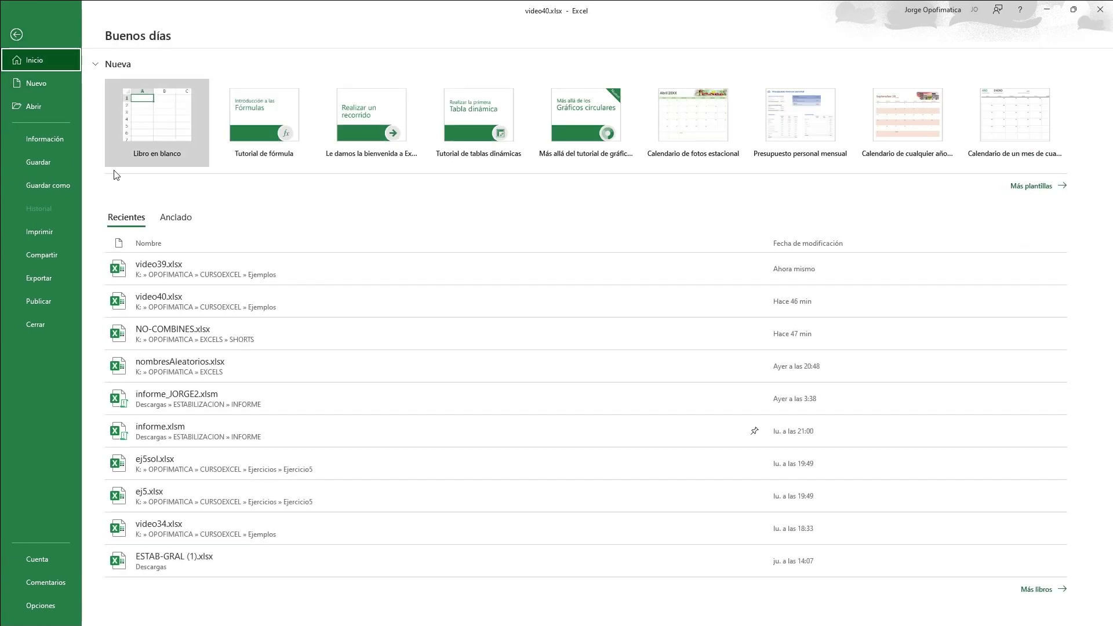
pyautogui.click(158, 265)
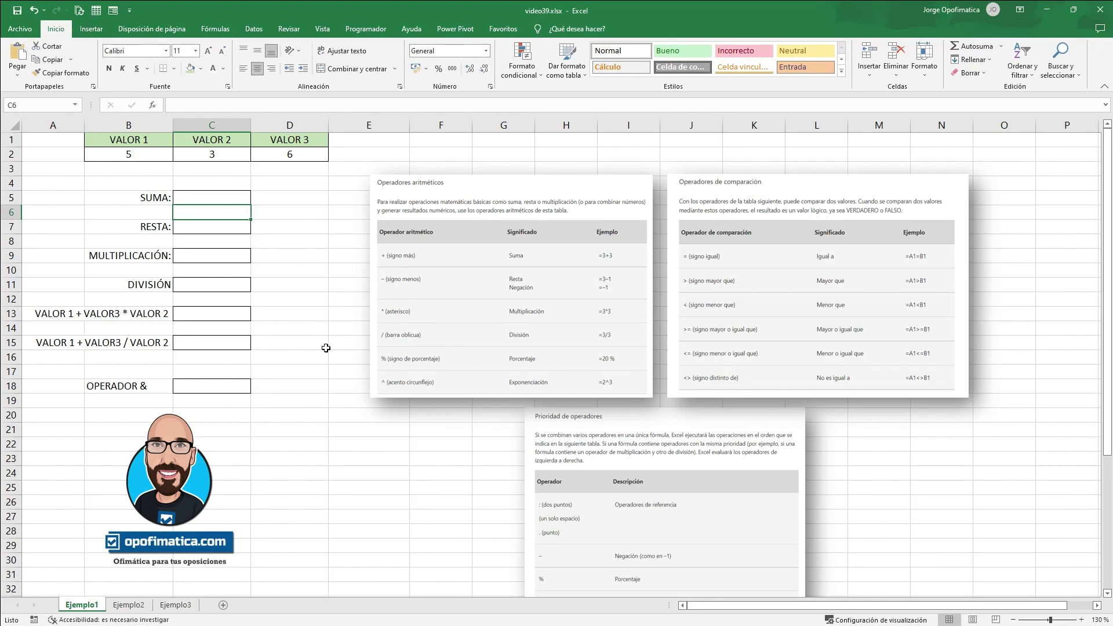
# Arrange the two open workbooks side by side vertically
pyautogui.click(325, 30)
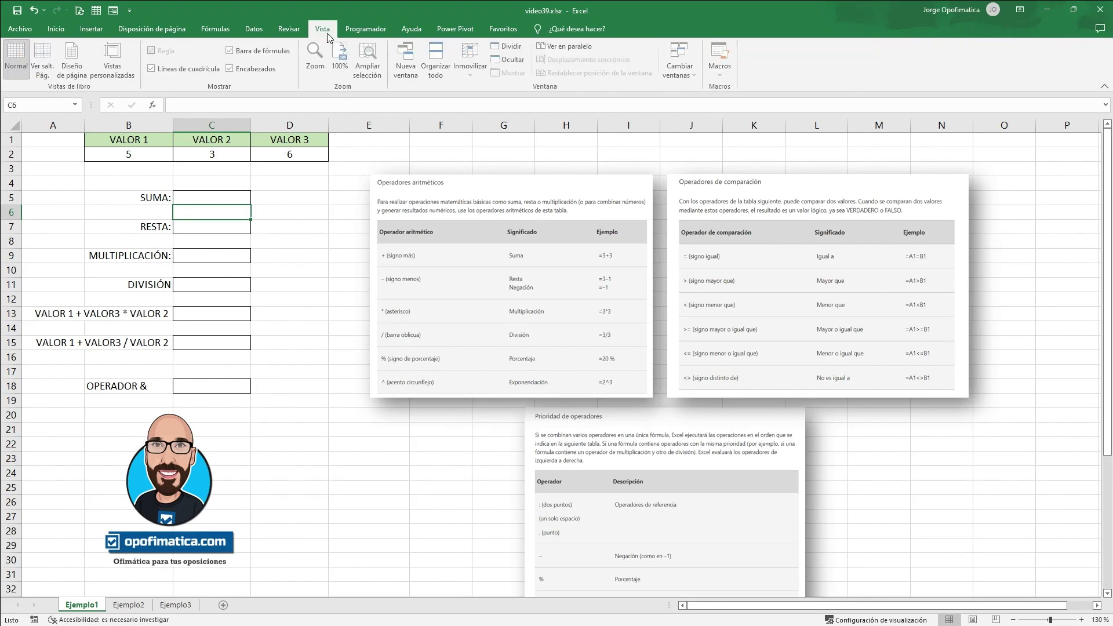
pyautogui.click(439, 55)
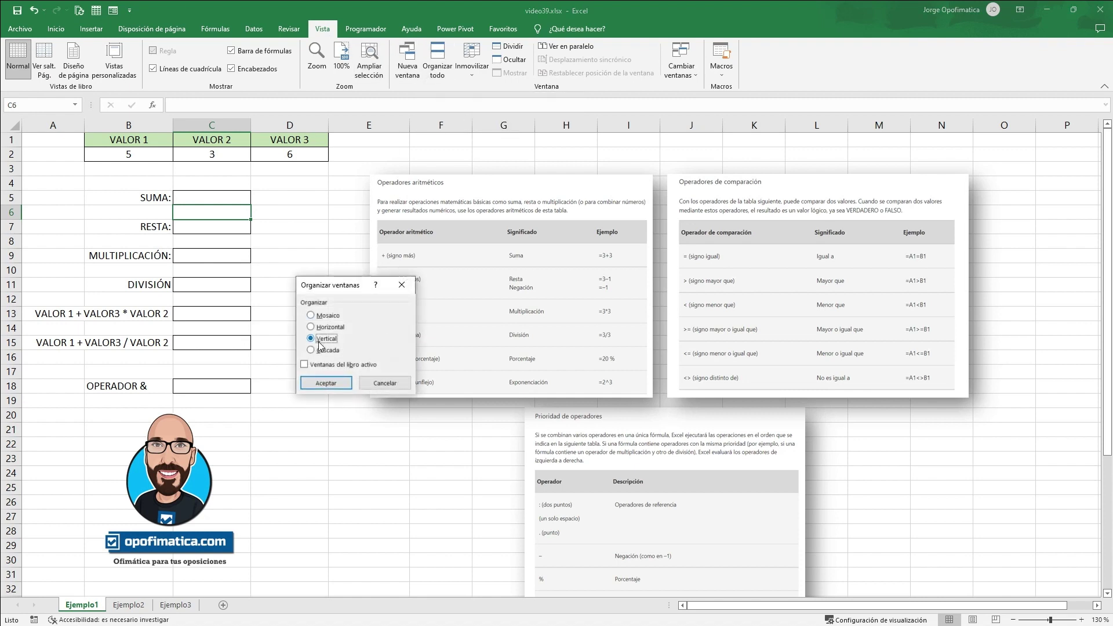
pyautogui.click(325, 382)
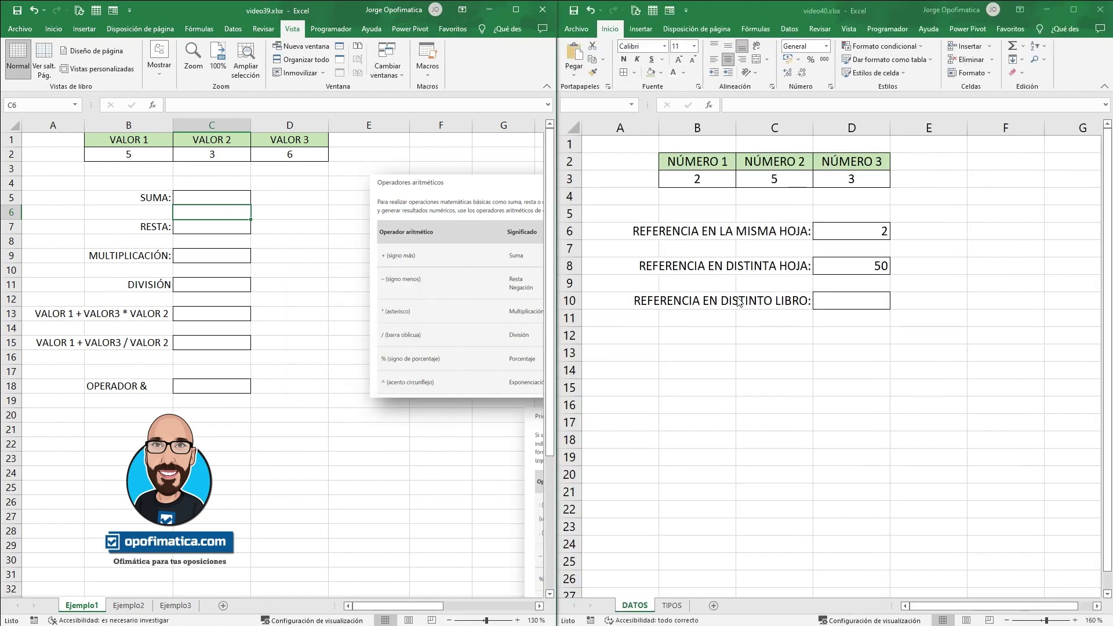
# Link video40's D10 to B2 on video39's Ejemplo1 sheet
pyautogui.click(835, 304)
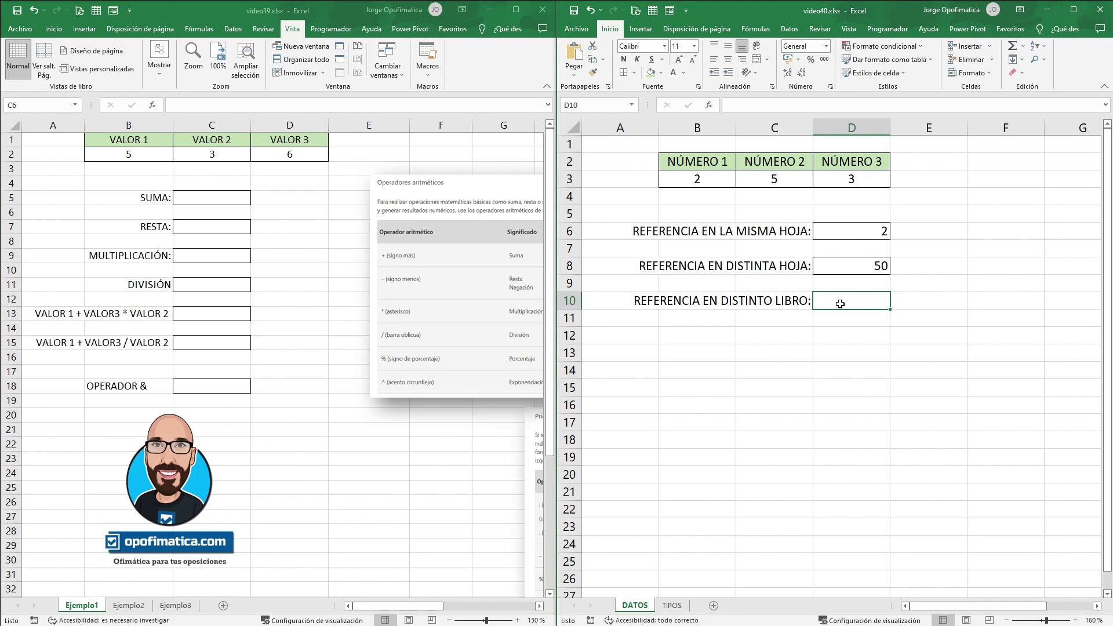
pyautogui.write('=')
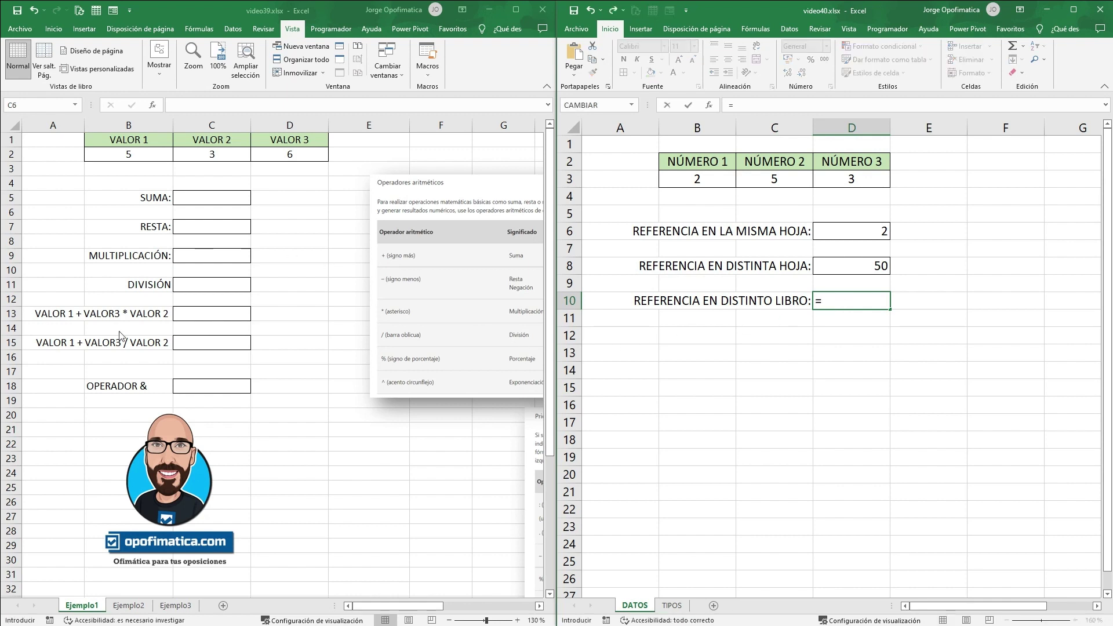
pyautogui.click(135, 156)
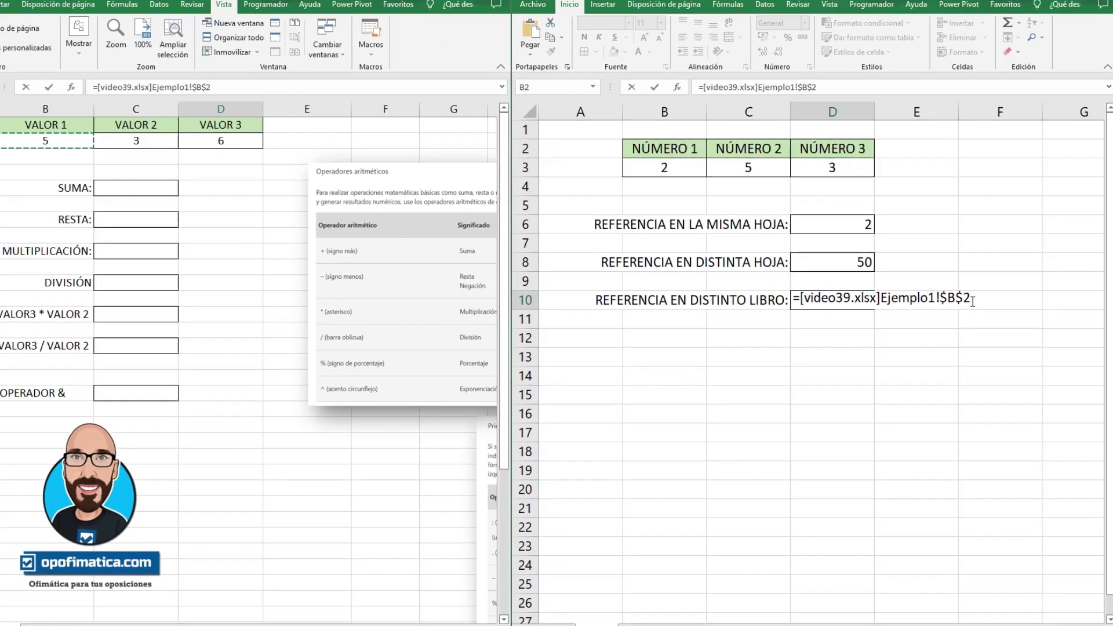
pyautogui.press('Return')
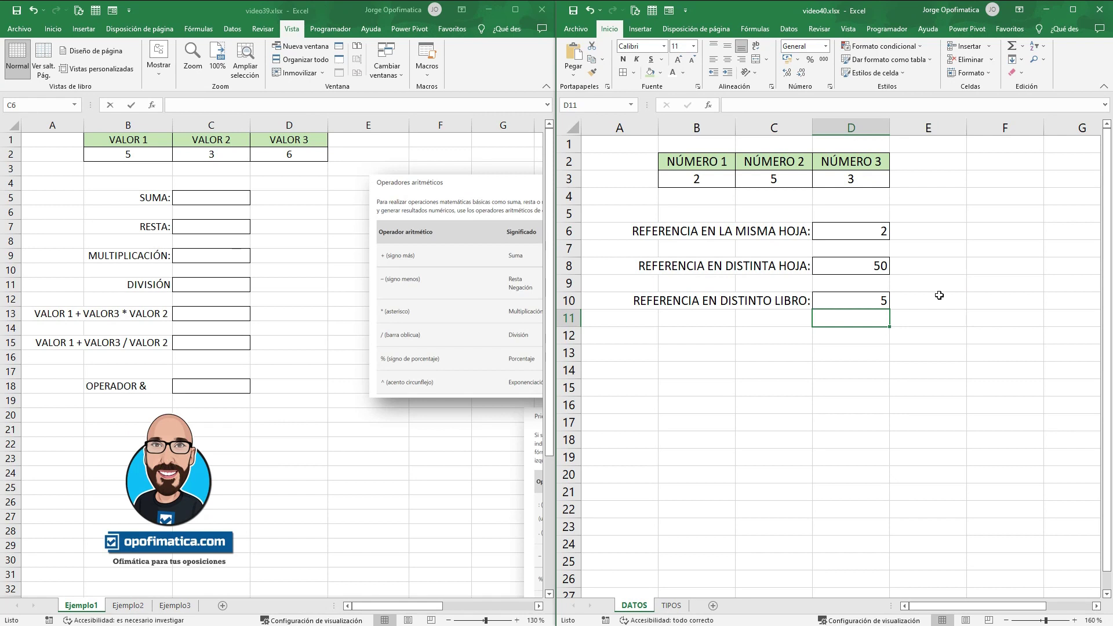
pyautogui.click(874, 301)
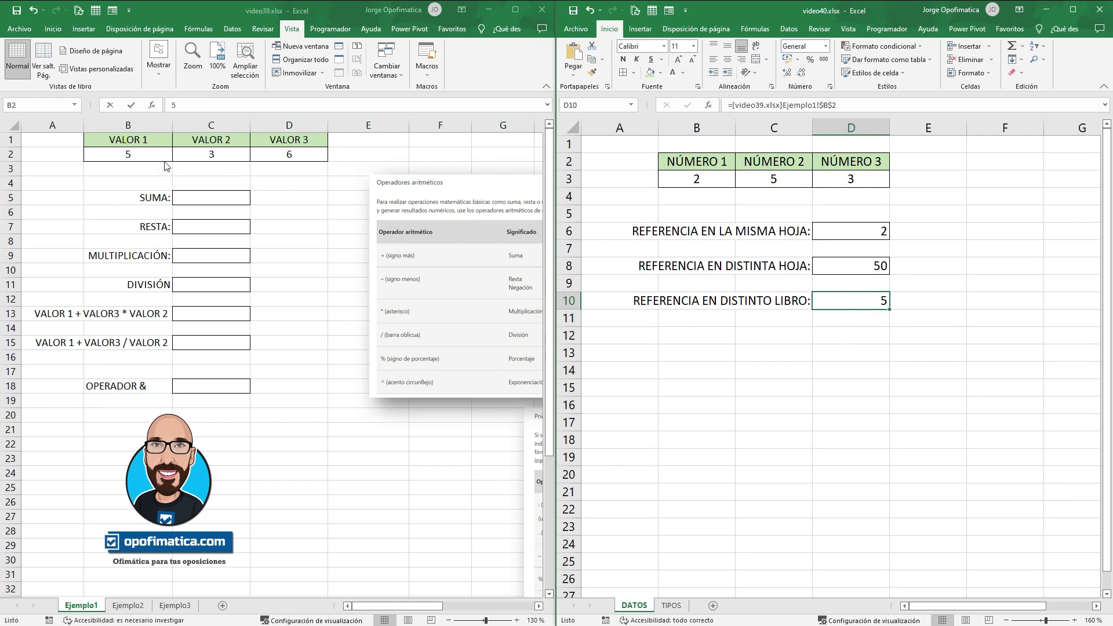
# Change video39's B2 to 7 so D10 shows 7, then close video39
pyautogui.click(143, 154)
pyautogui.press('BackSpace')
pyautogui.write('7')
pyautogui.press('Return')
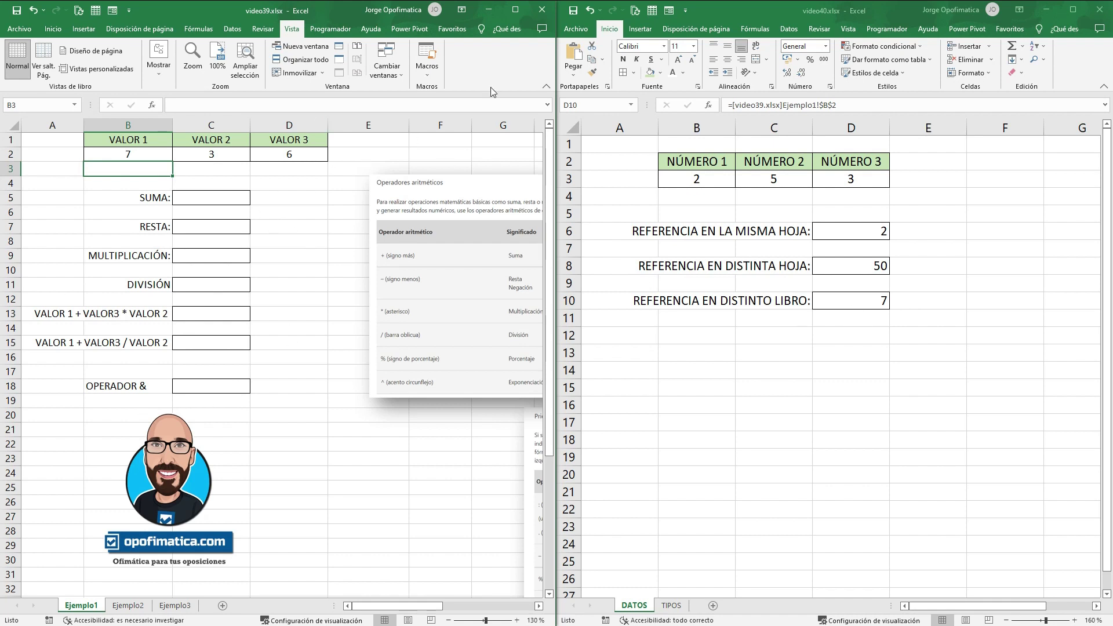
pyautogui.click(535, 14)
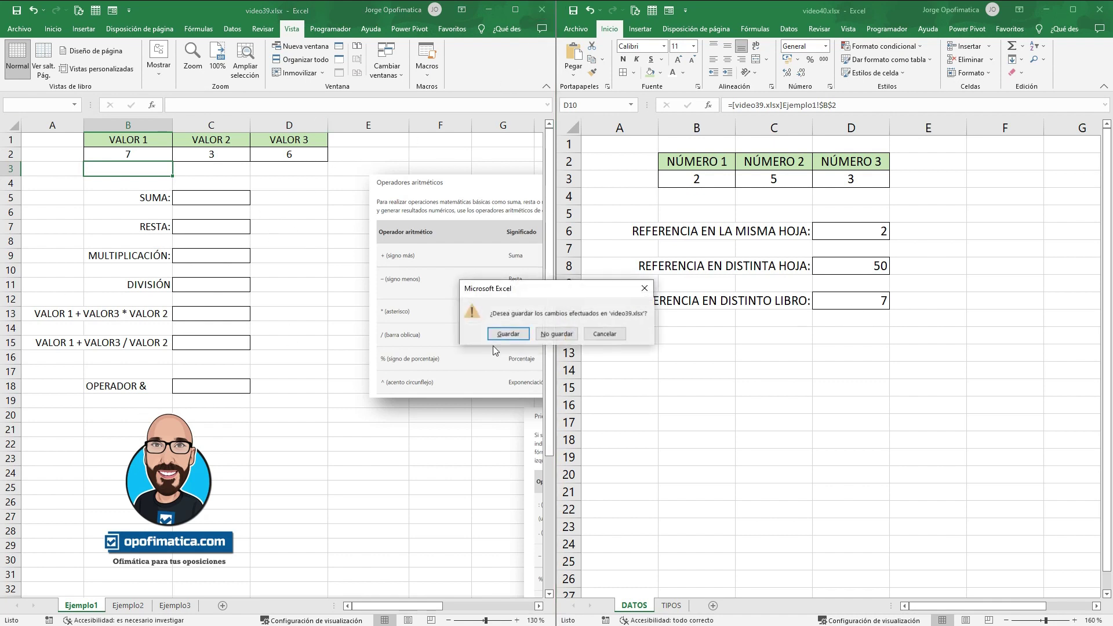
# Close video39 unsaved, reopen it to confirm D10 reads 5, close it, maximize video40
pyautogui.click(556, 334)
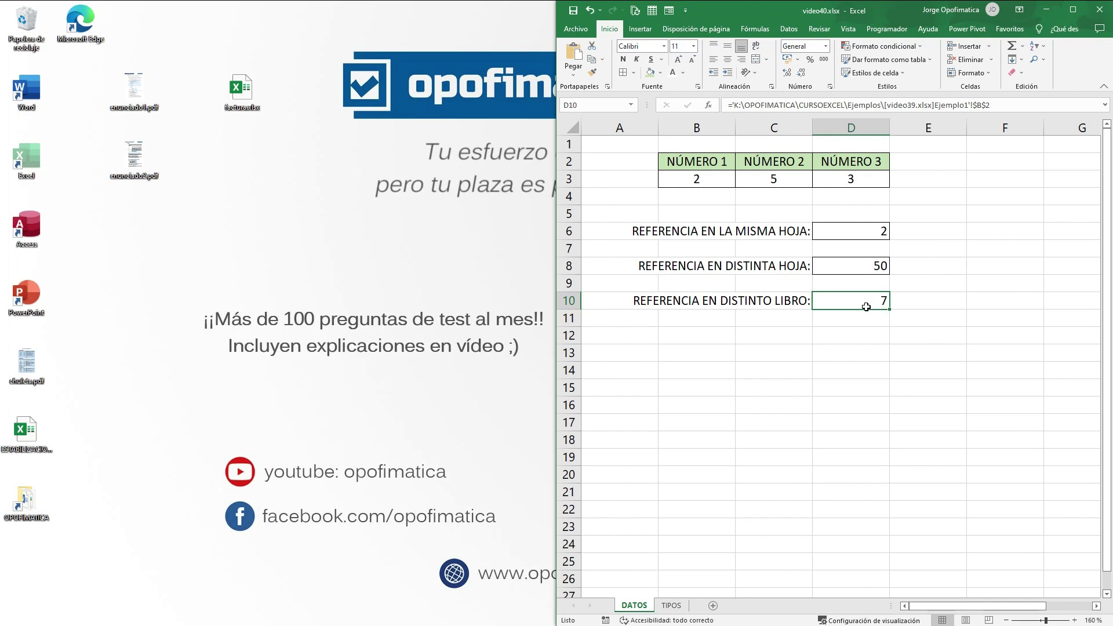
pyautogui.click(577, 29)
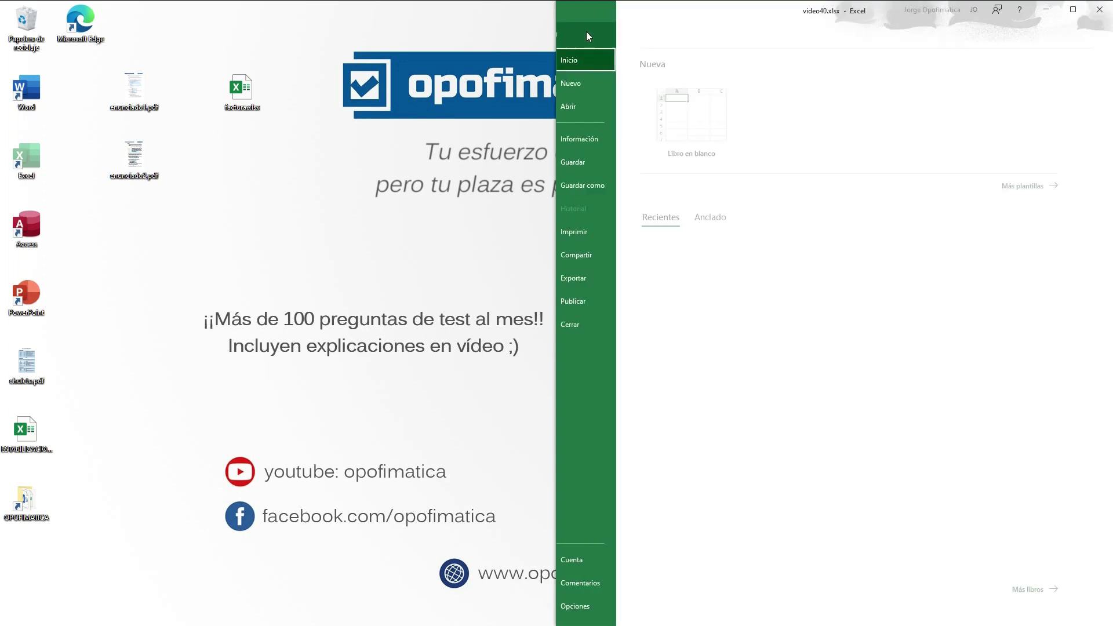
pyautogui.click(721, 268)
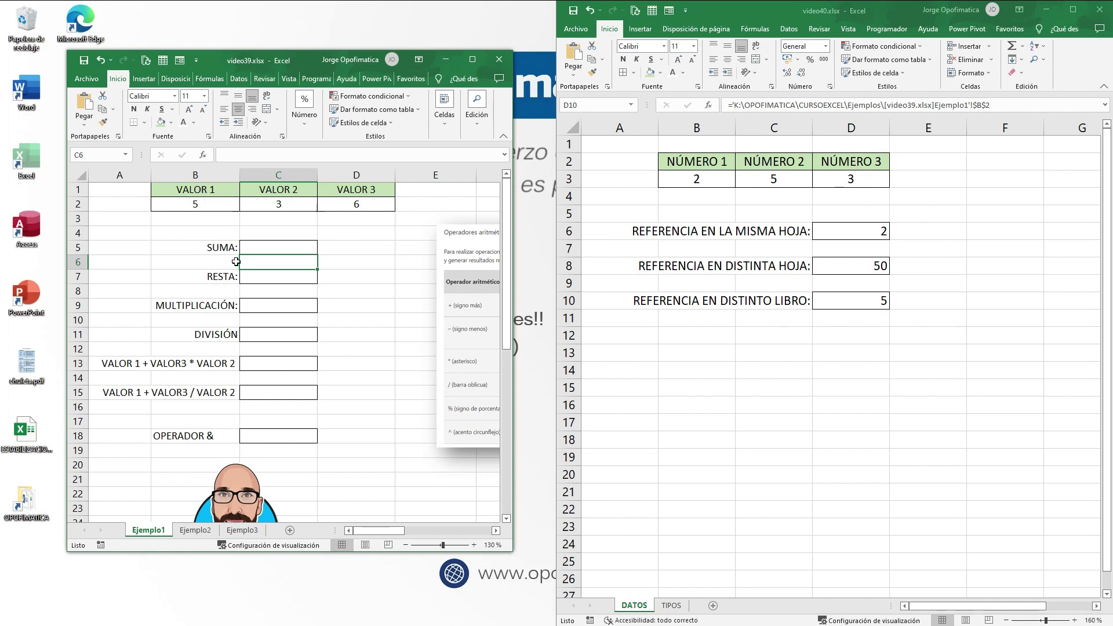
pyautogui.click(499, 60)
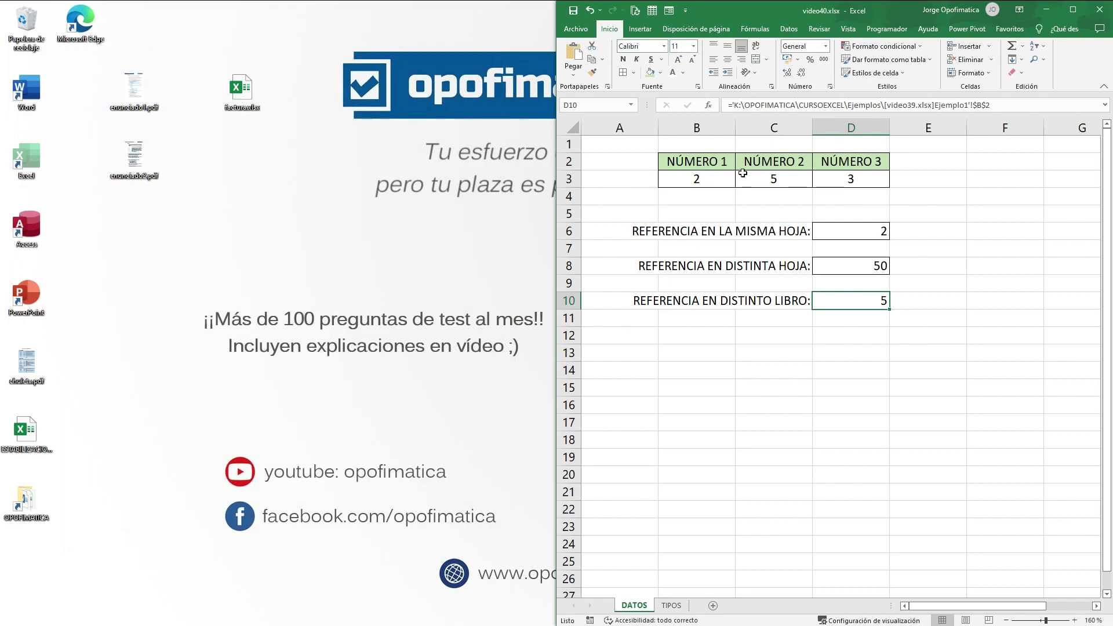
pyautogui.doubleClick(823, 13)
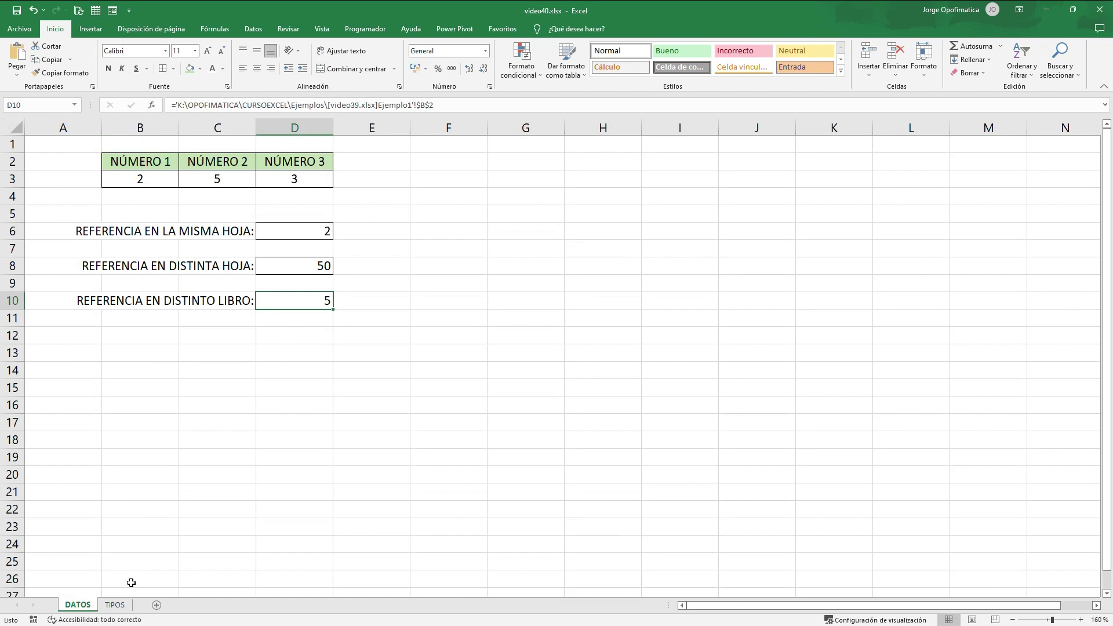
pyautogui.click(119, 605)
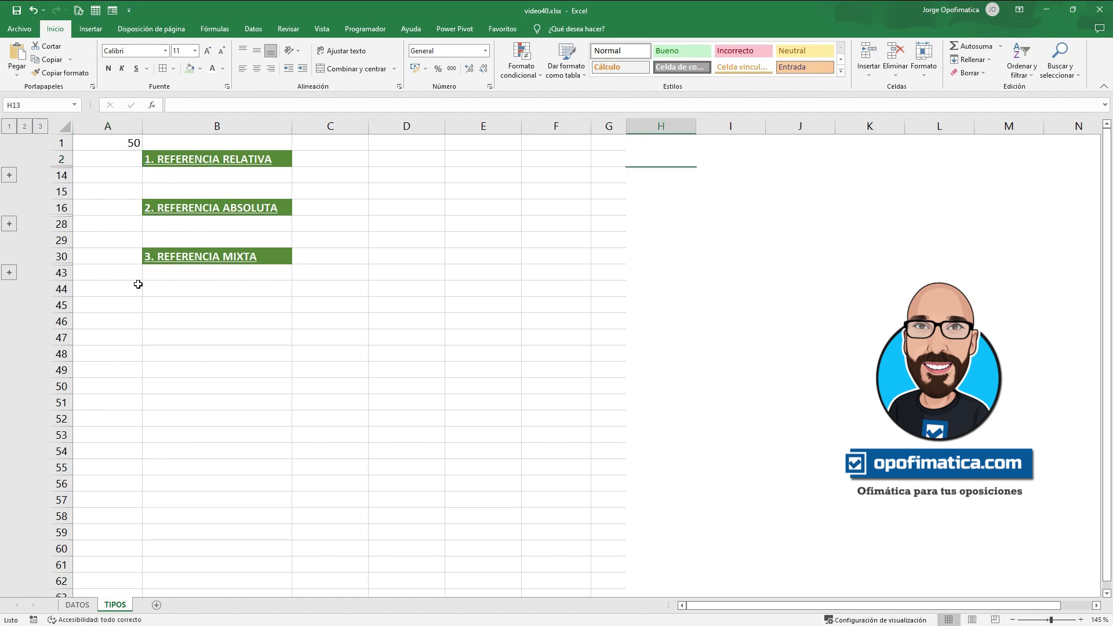
# Expand rows 3–13 and review the first seller's VENTA1–3 values beside the empty TOTAL cell F5
pyautogui.click(9, 175)
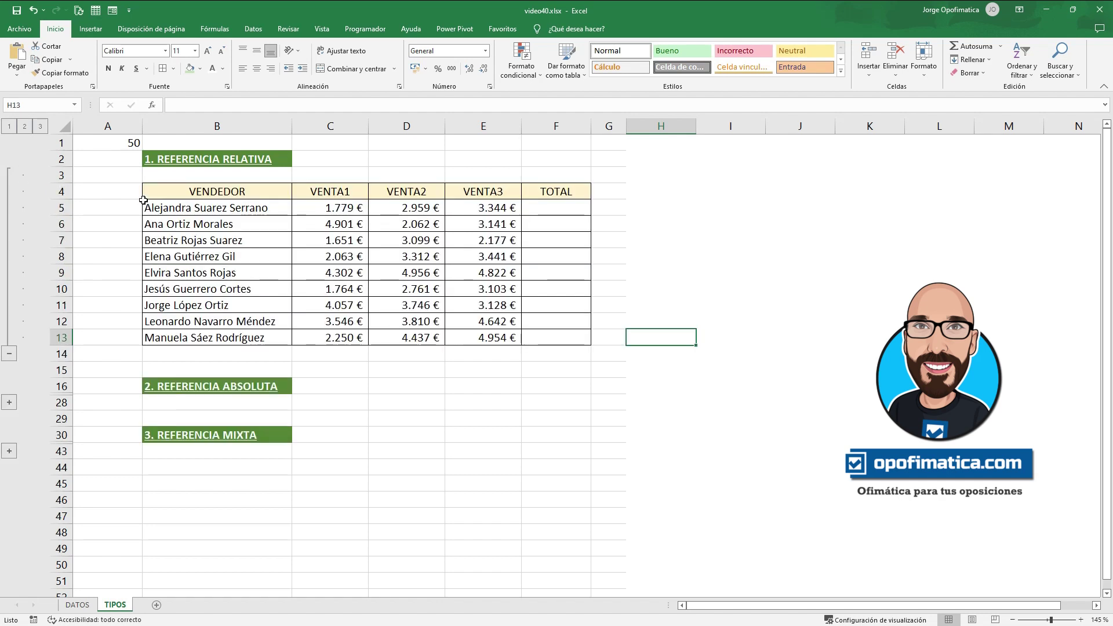
pyautogui.click(173, 158)
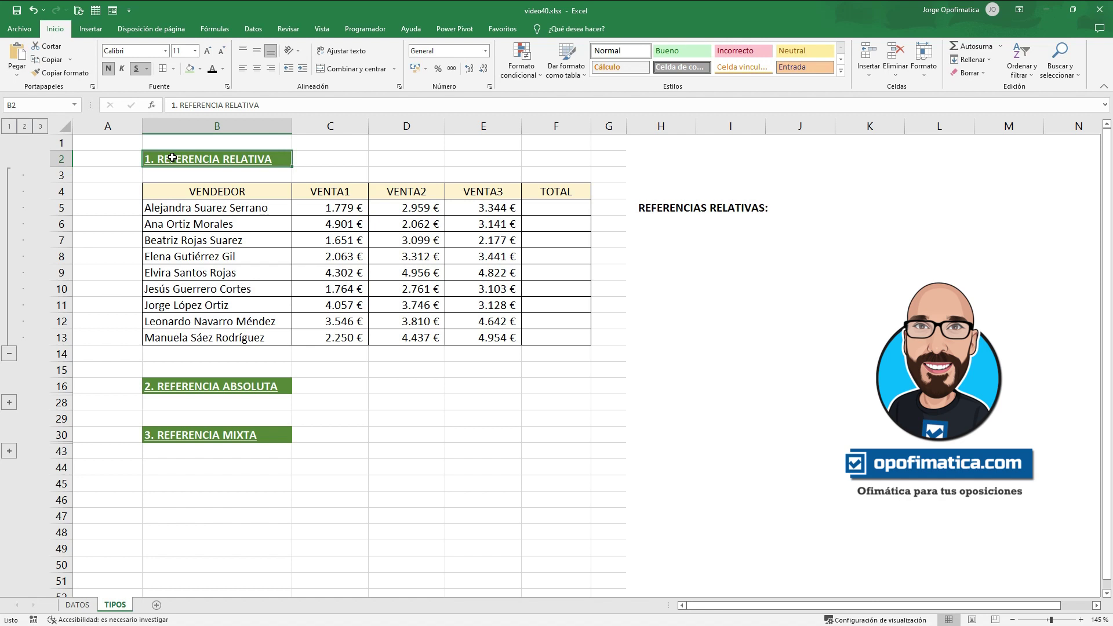
pyautogui.click(560, 212)
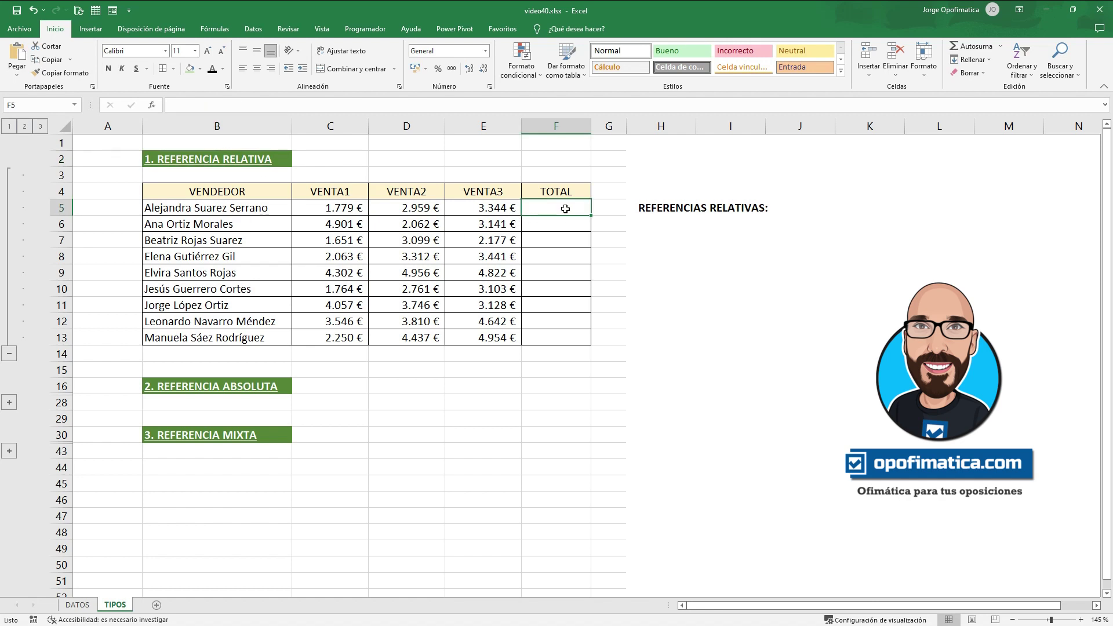
pyautogui.press('Left')
pyautogui.press('Left')
pyautogui.press('Left')
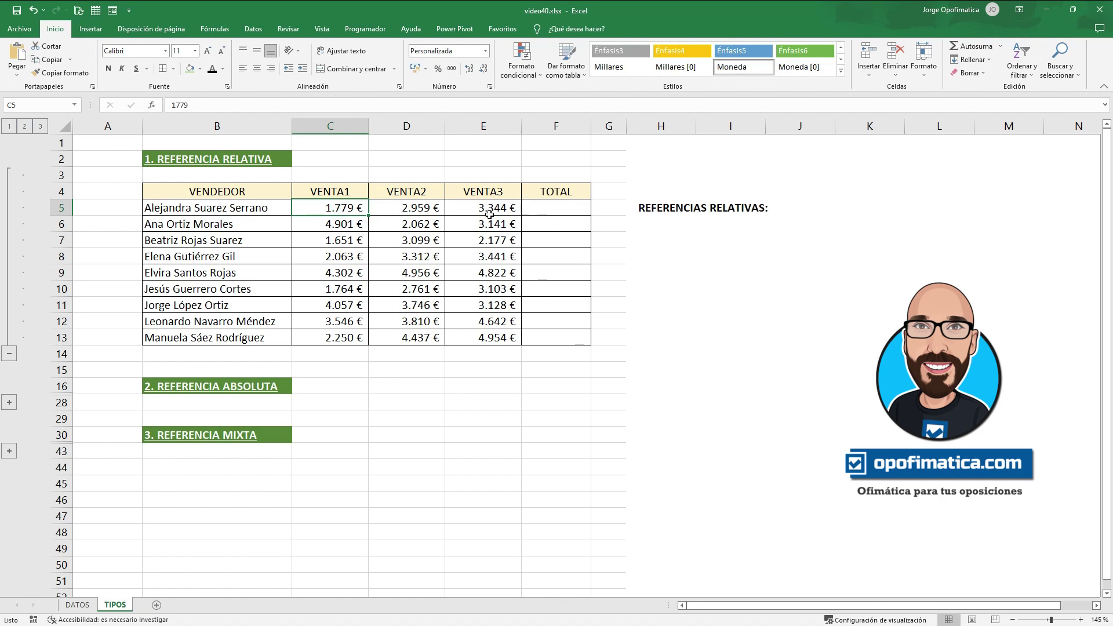
pyautogui.click(434, 210)
pyautogui.click(345, 206)
pyautogui.click(436, 209)
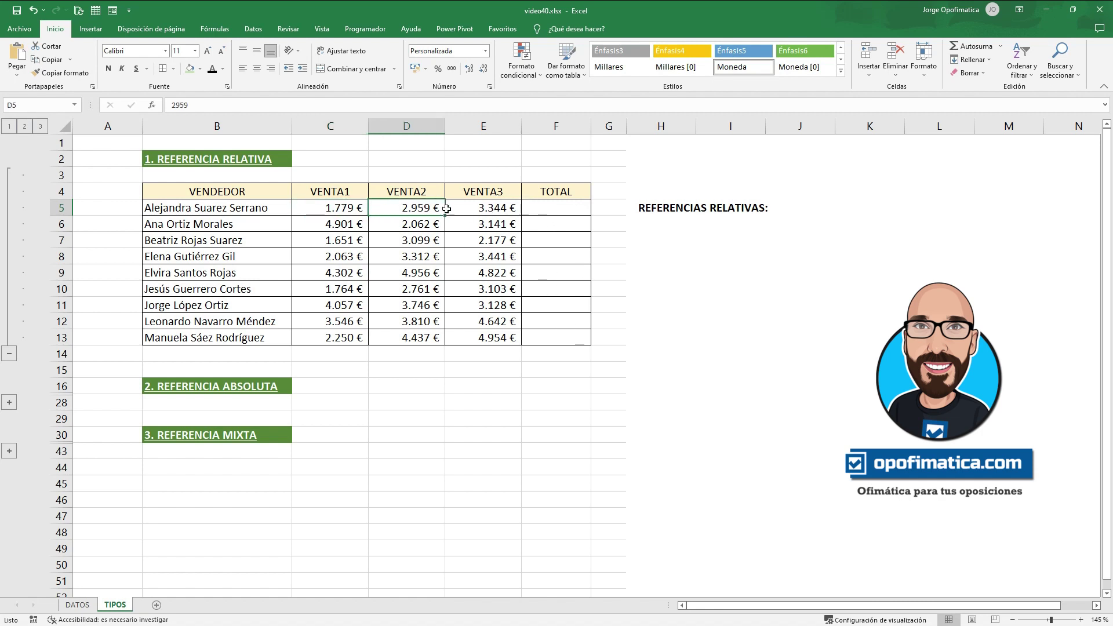
pyautogui.click(448, 209)
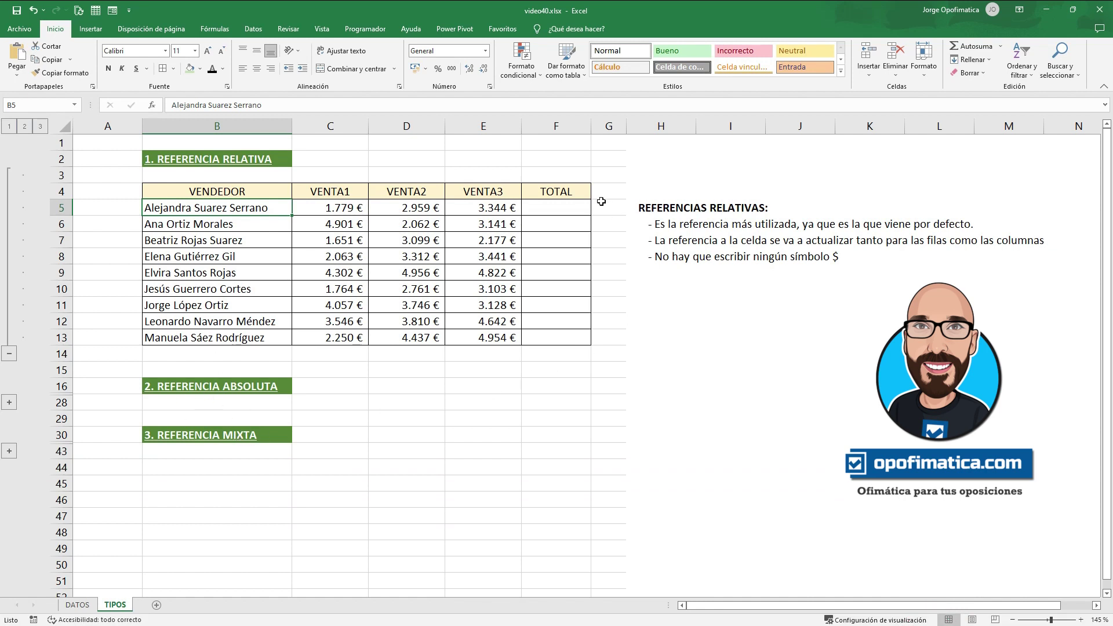
pyautogui.click(551, 202)
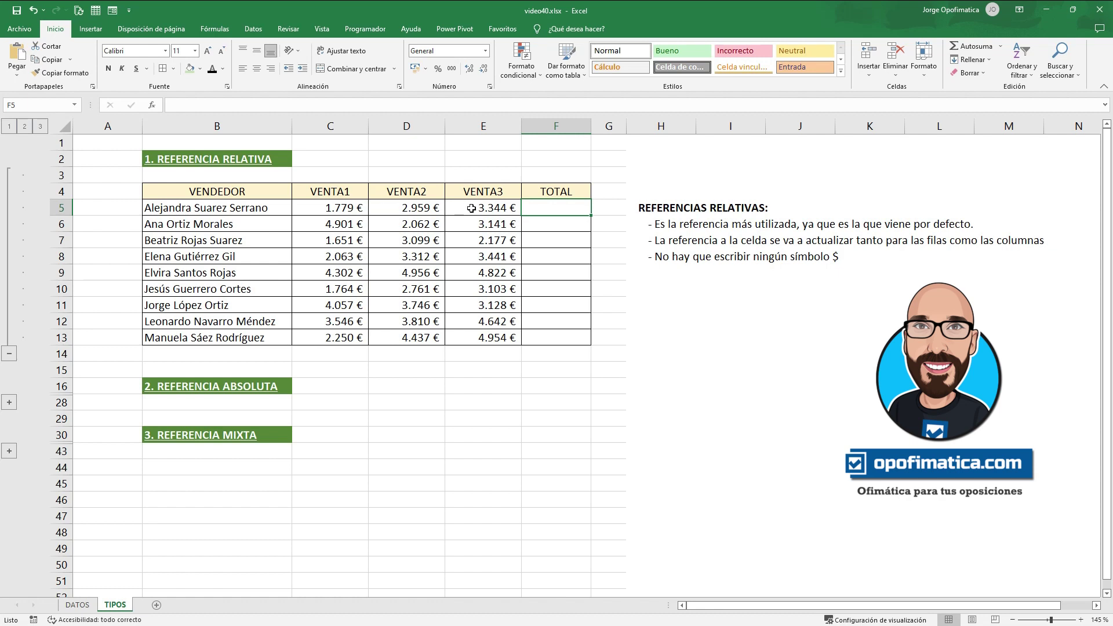
# Enter =C5+D5+E5 in F5, then delete it
pyautogui.write('=')
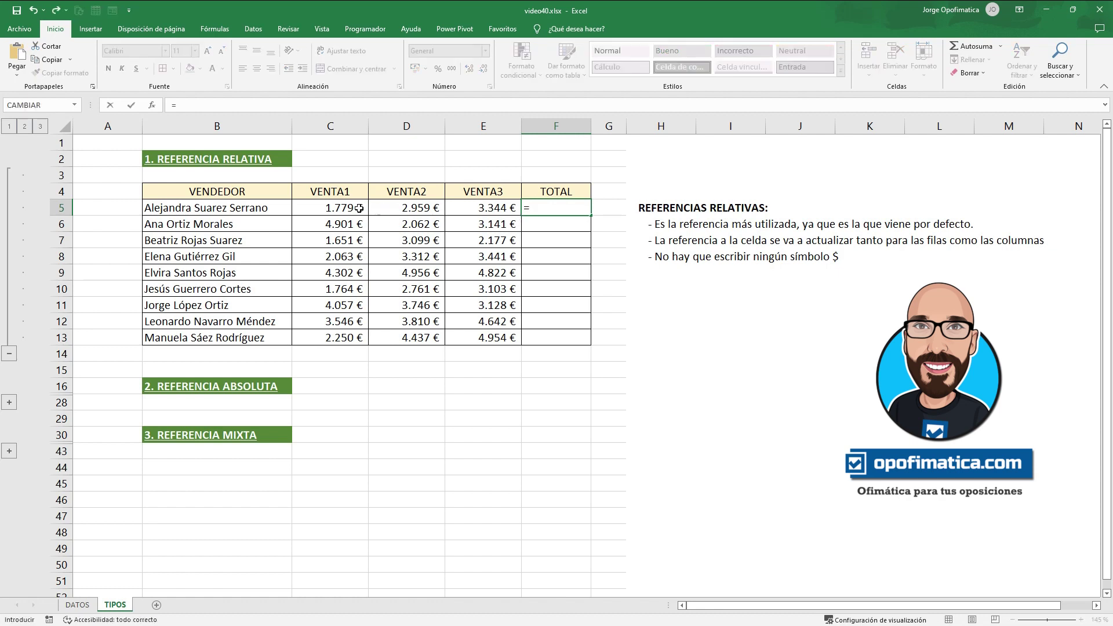
pyautogui.click(359, 208)
pyautogui.write('+')
pyautogui.click(439, 210)
pyautogui.write('+')
pyautogui.click(481, 209)
pyautogui.press('Return')
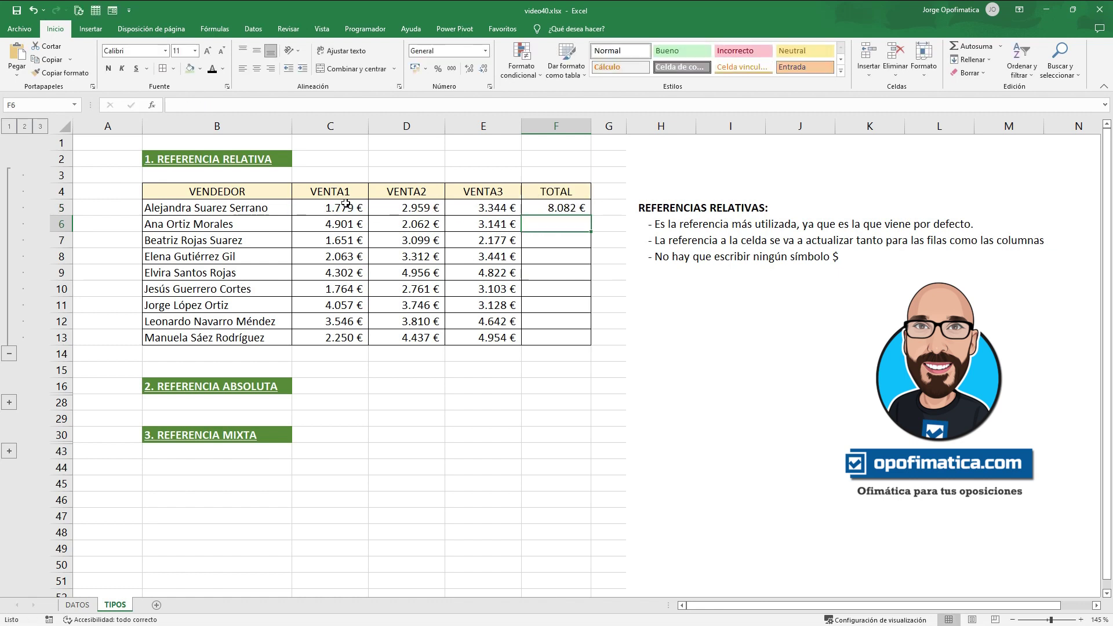
pyautogui.click(540, 207)
pyautogui.press('Delete')
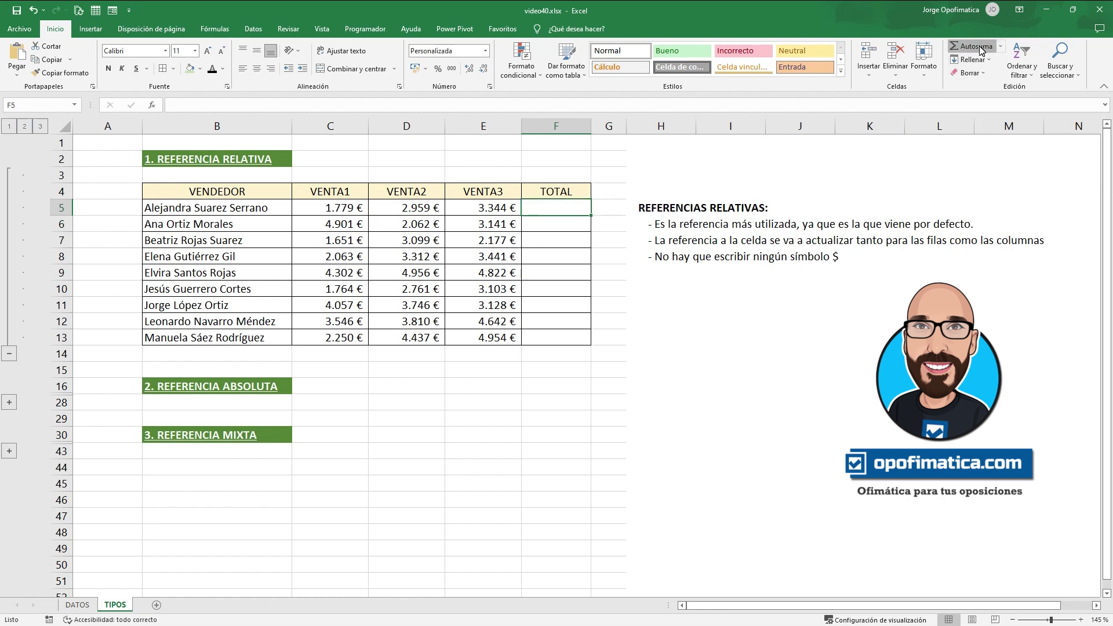
# Use Autosuma to put =SUMA(C5:E5) in F5, giving 8.082 €
pyautogui.click(980, 50)
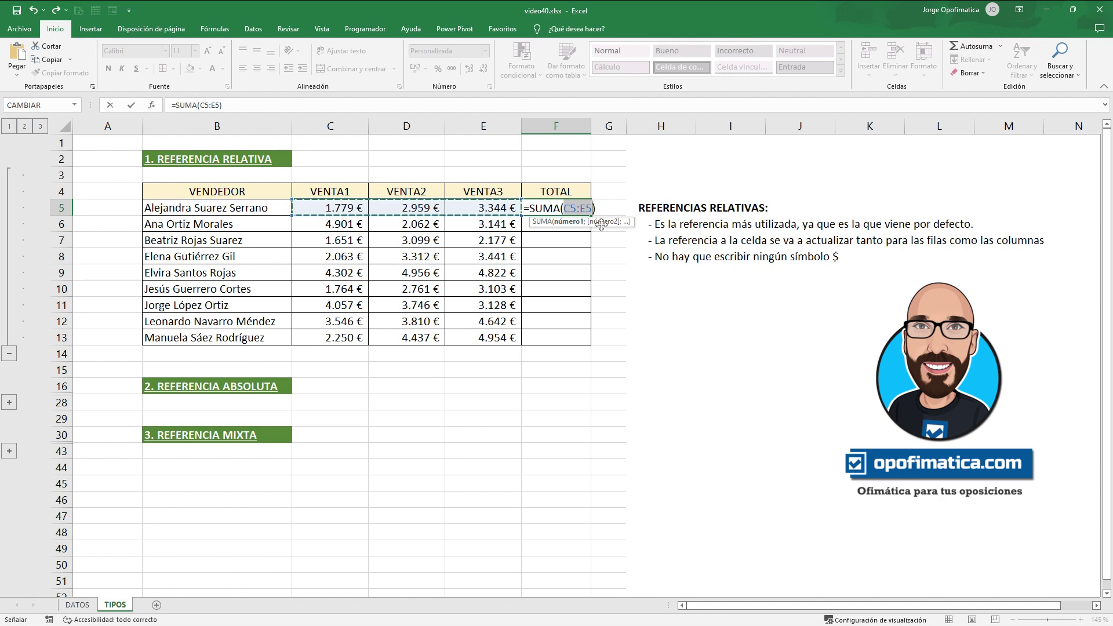
pyautogui.press('Return')
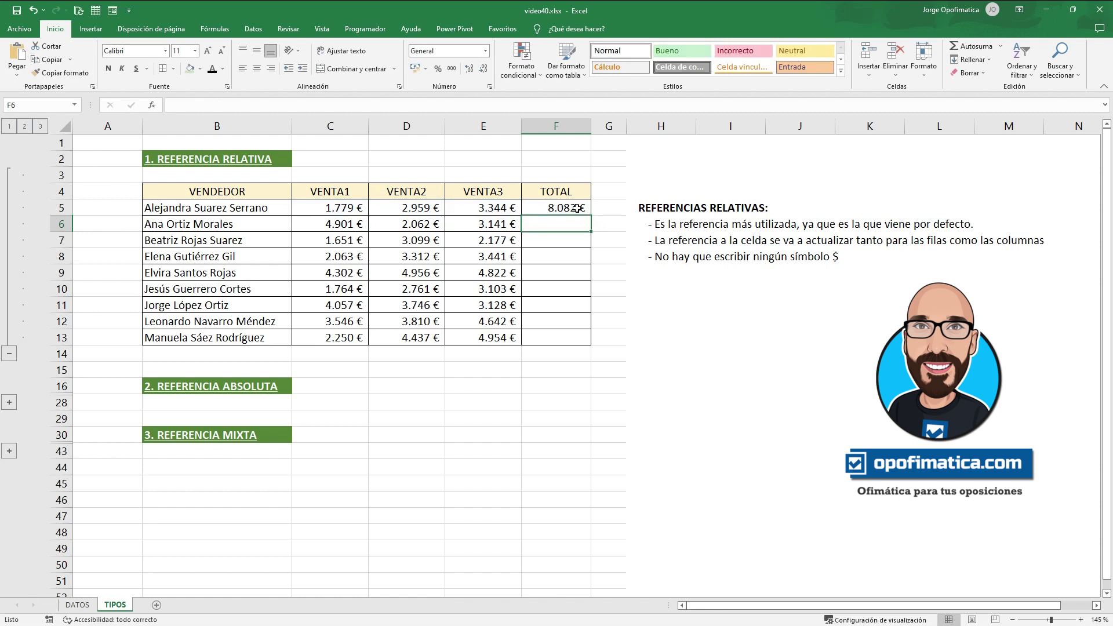
pyautogui.click(573, 208)
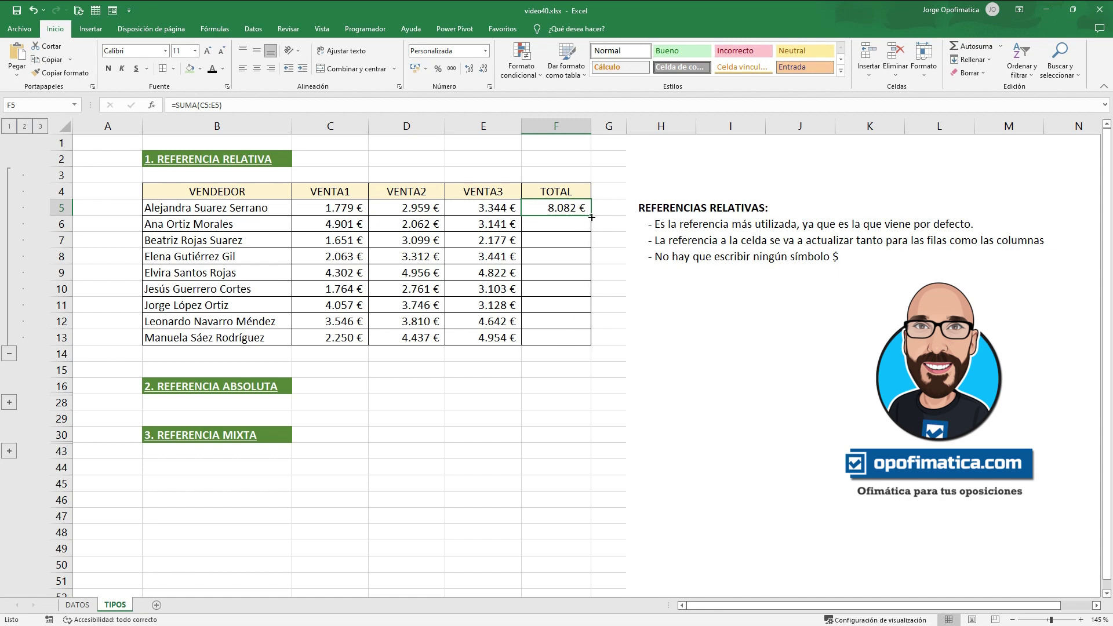
# Fill F5's SUMA formula down to F13 and check the formulas in F7 and F10
pyautogui.moveTo(591, 217); pyautogui.dragTo(594, 346)
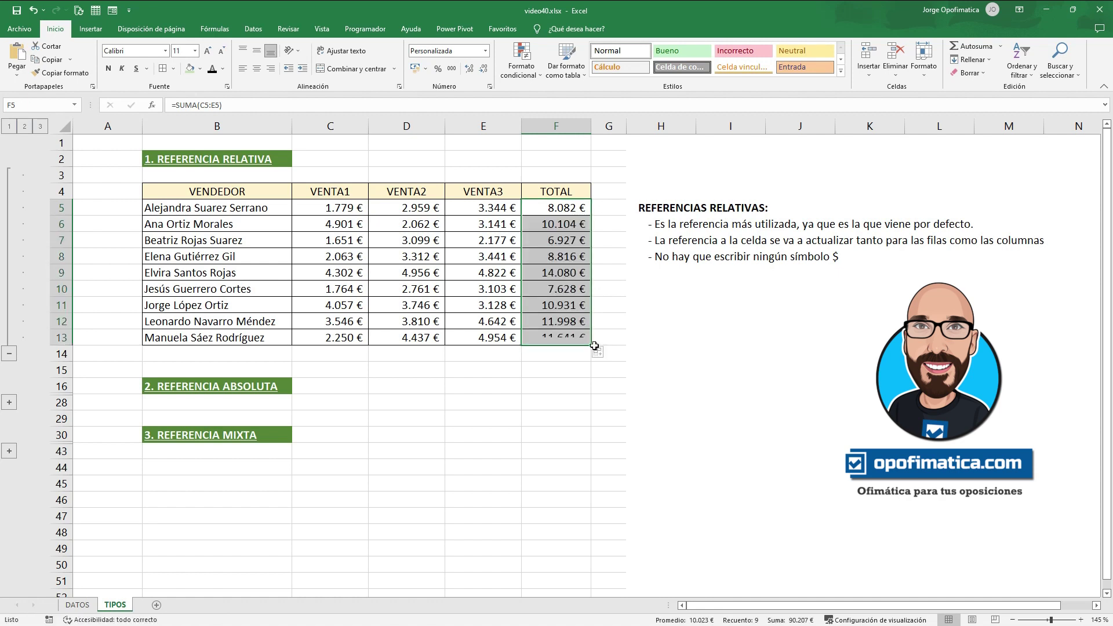
pyautogui.click(493, 305)
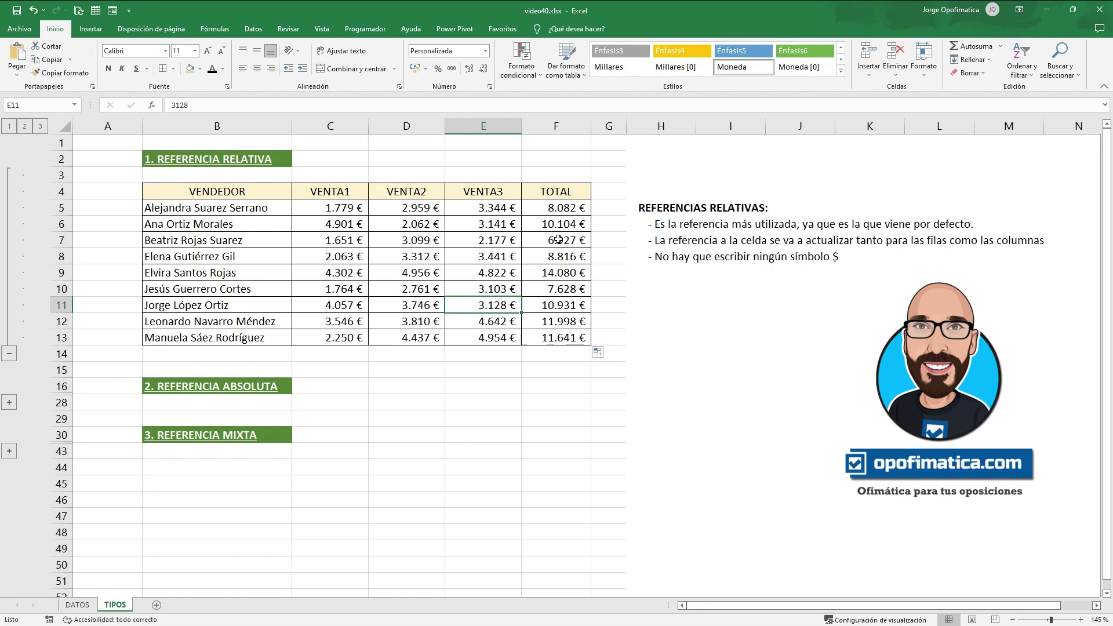
pyautogui.doubleClick(557, 240)
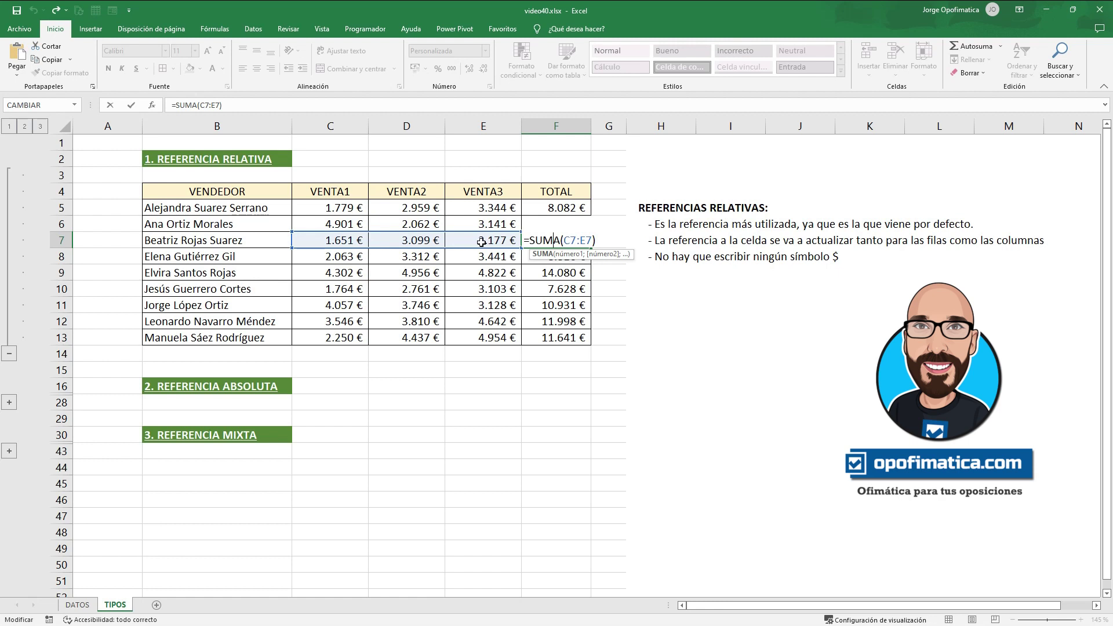
pyautogui.press('Escape')
pyautogui.doubleClick(565, 288)
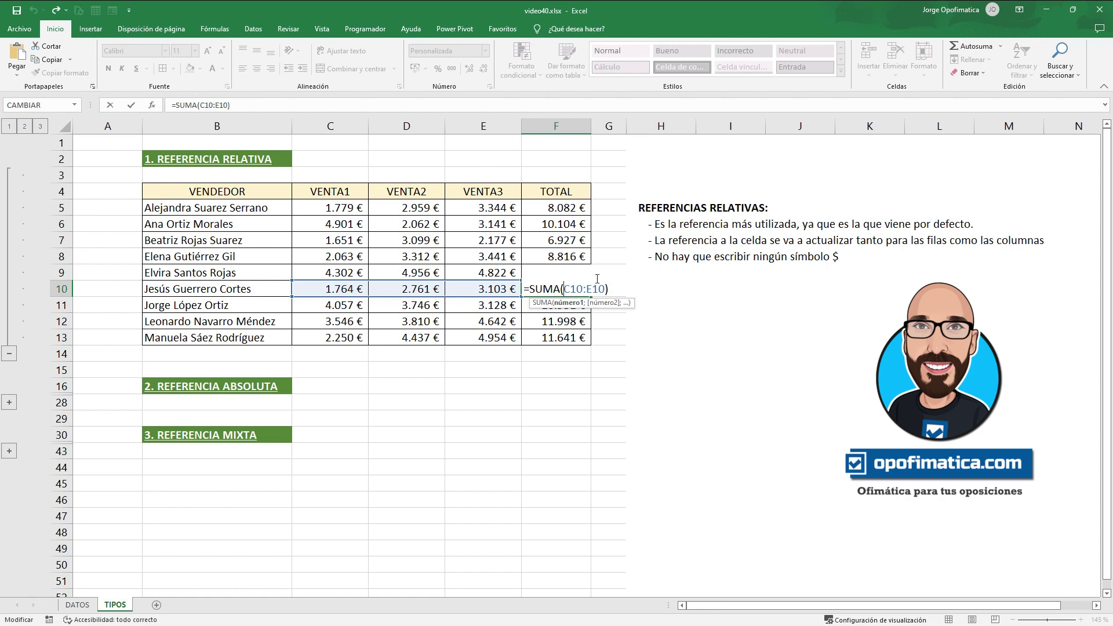
# Make the seller totals F5:F13 bold
pyautogui.moveTo(556, 208); pyautogui.dragTo(556, 337)
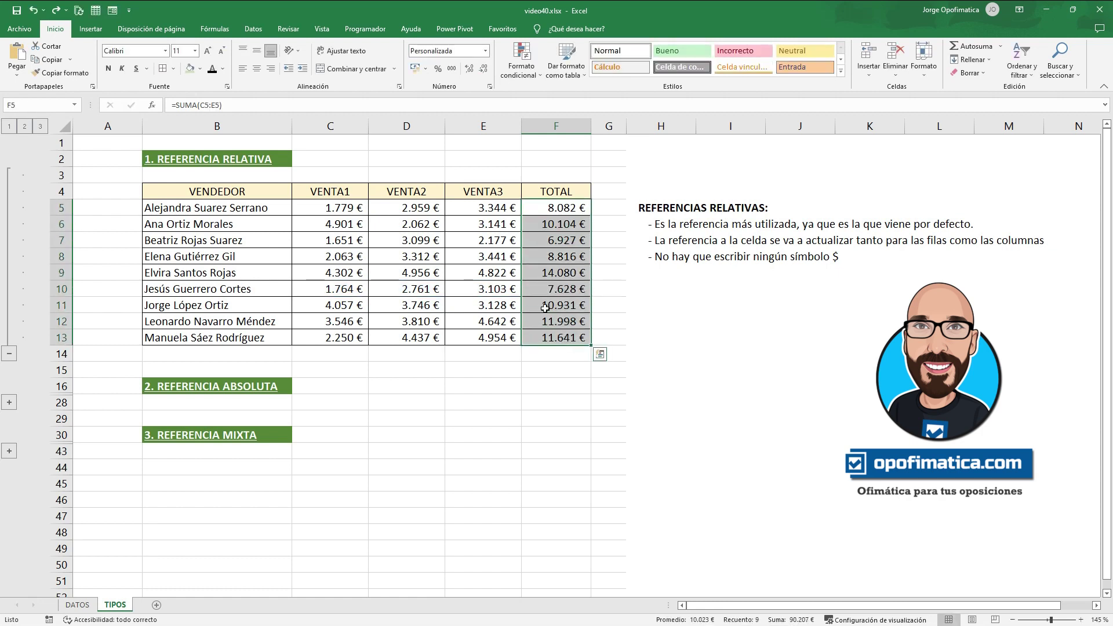
pyautogui.click(107, 68)
pyautogui.click(337, 354)
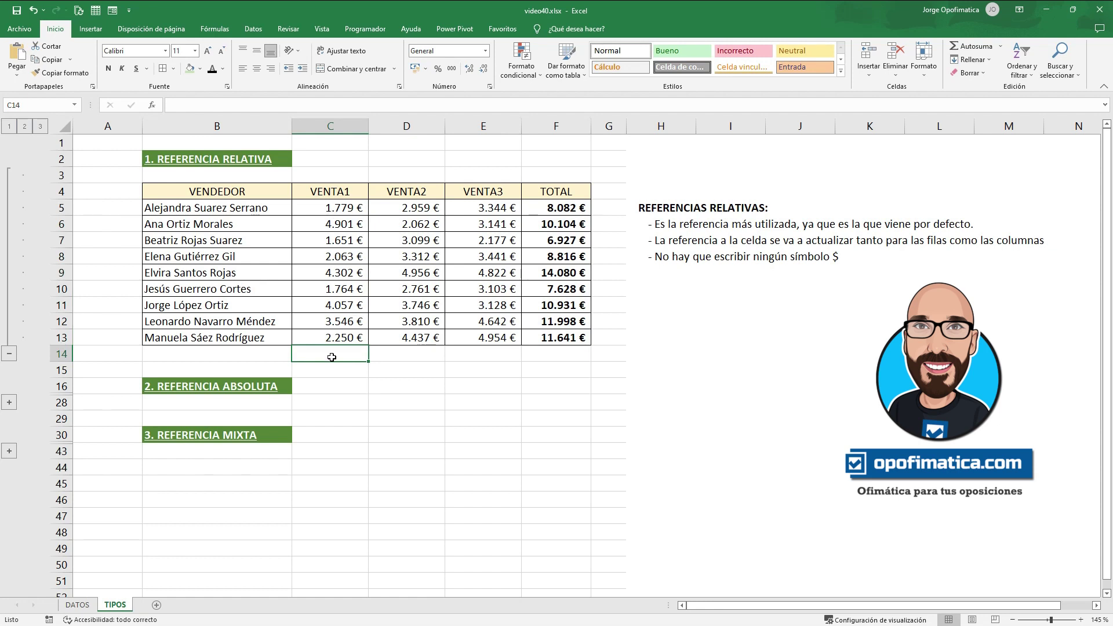
# Put =SUMA(C5:C13) in C14 and fill it across to F14, checking the D14 range
pyautogui.click(971, 47)
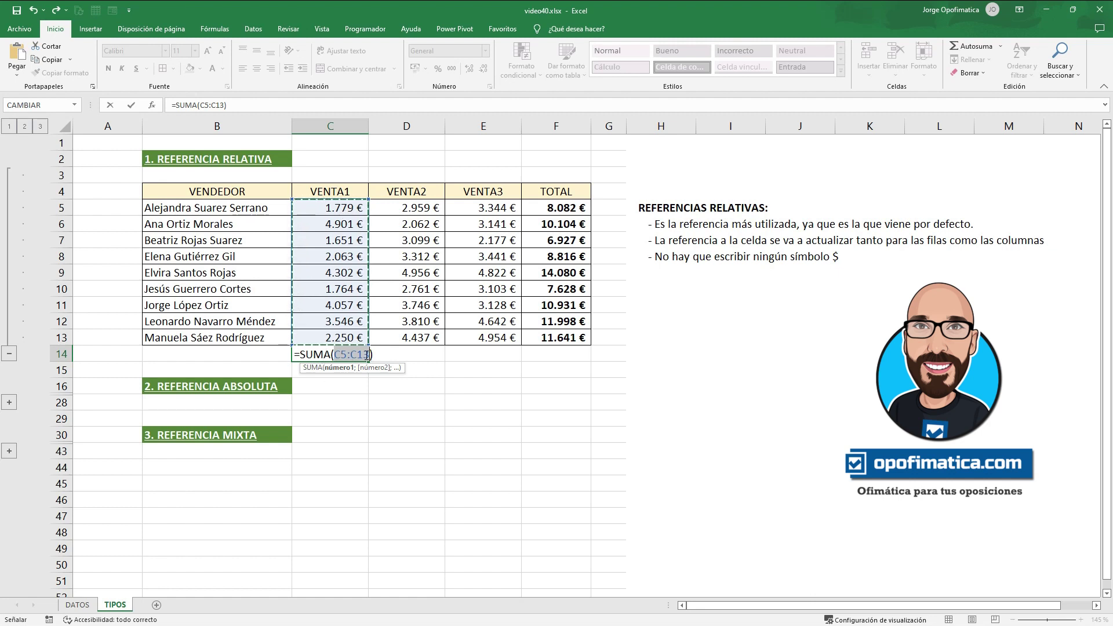
pyautogui.press('Return')
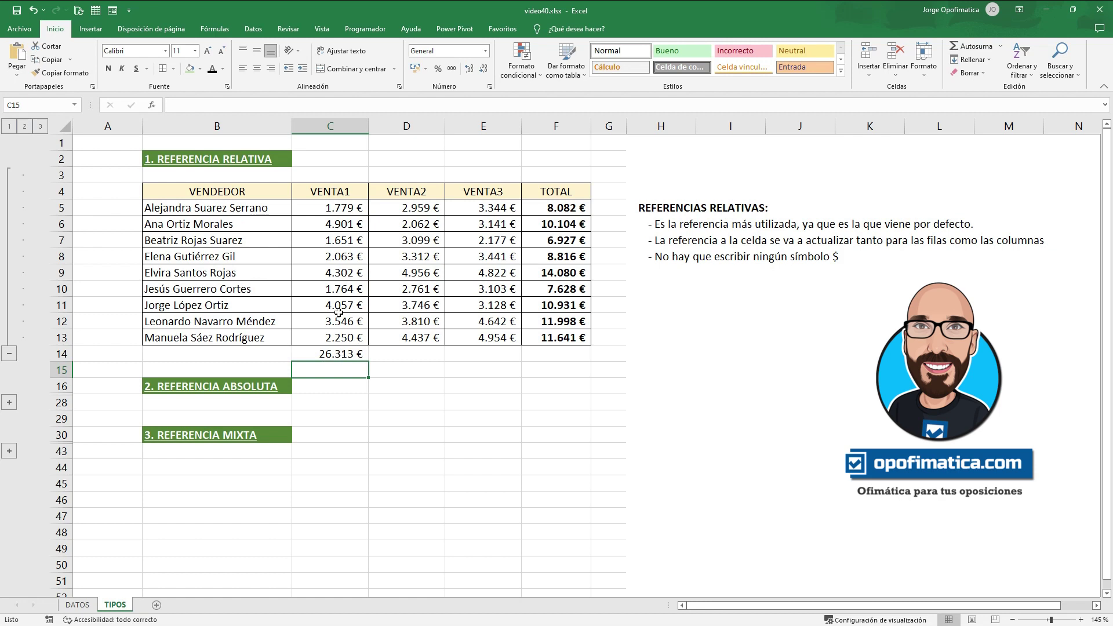
pyautogui.click(351, 356)
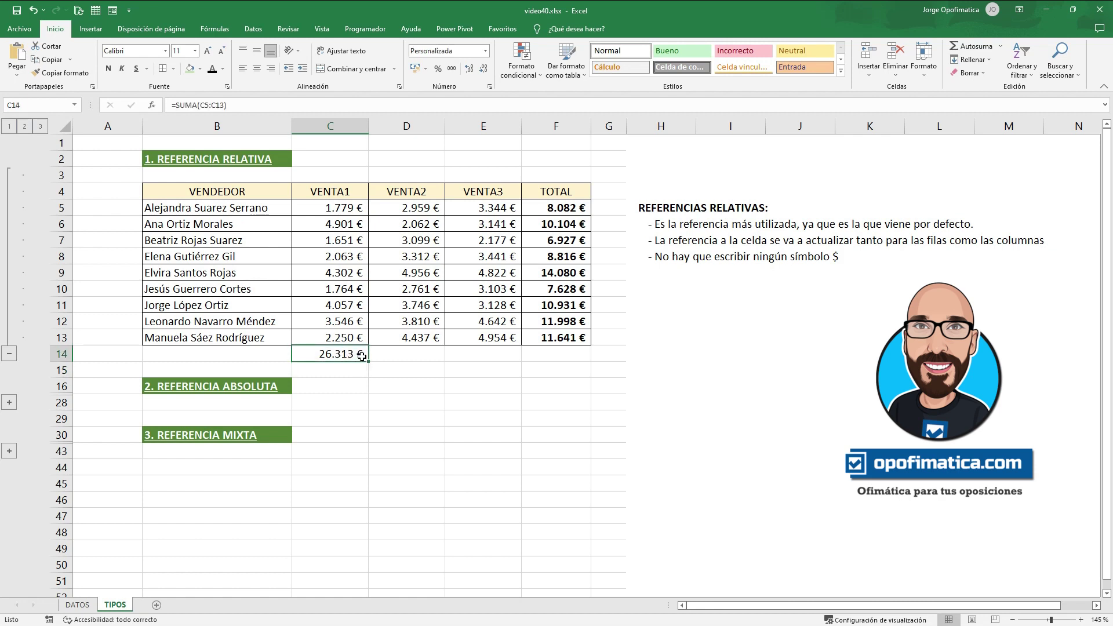
pyautogui.moveTo(369, 360); pyautogui.dragTo(570, 350)
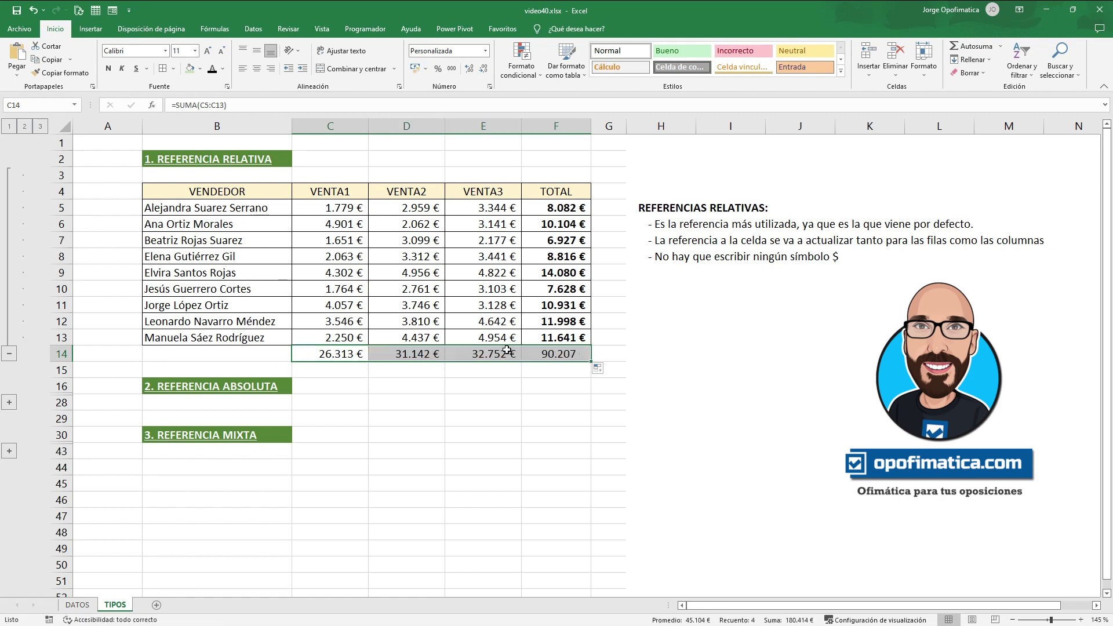
pyautogui.click(397, 354)
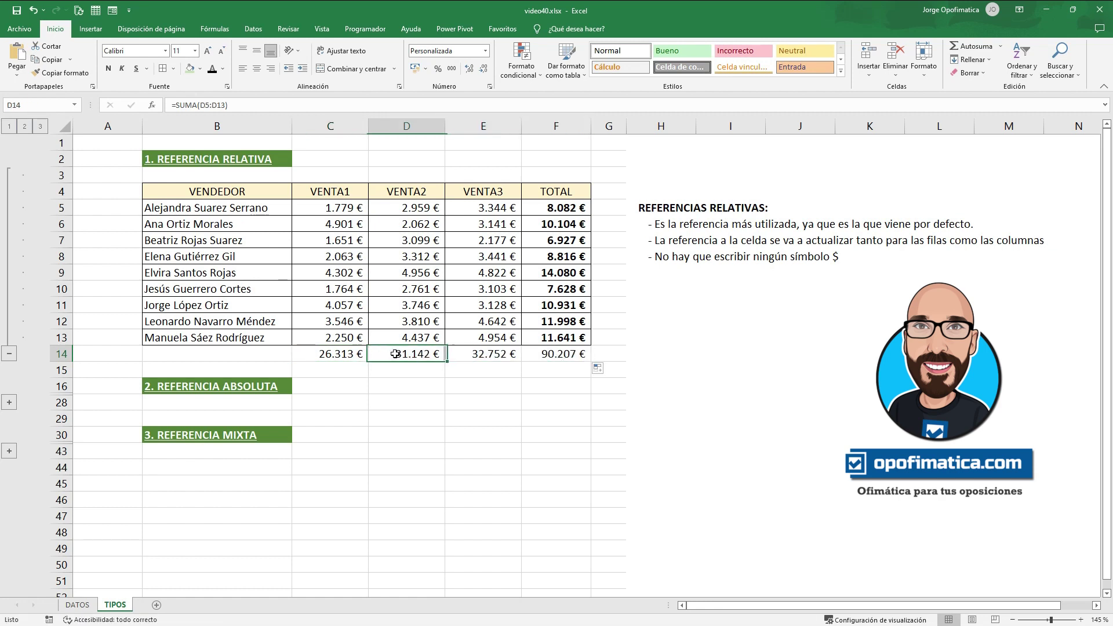
pyautogui.click(338, 353)
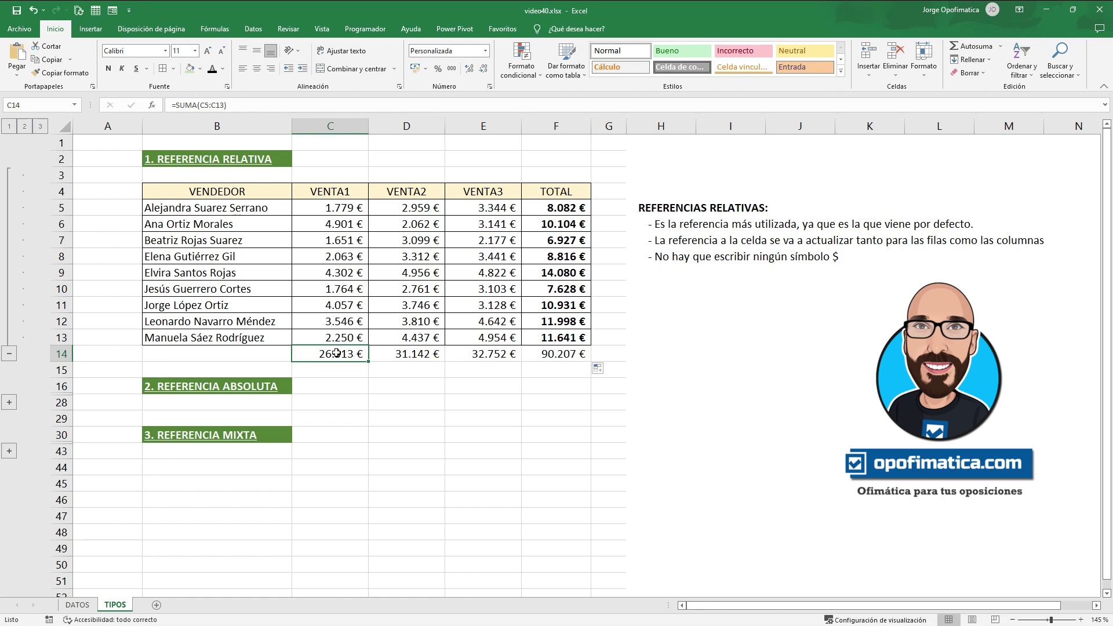
pyautogui.click(400, 355)
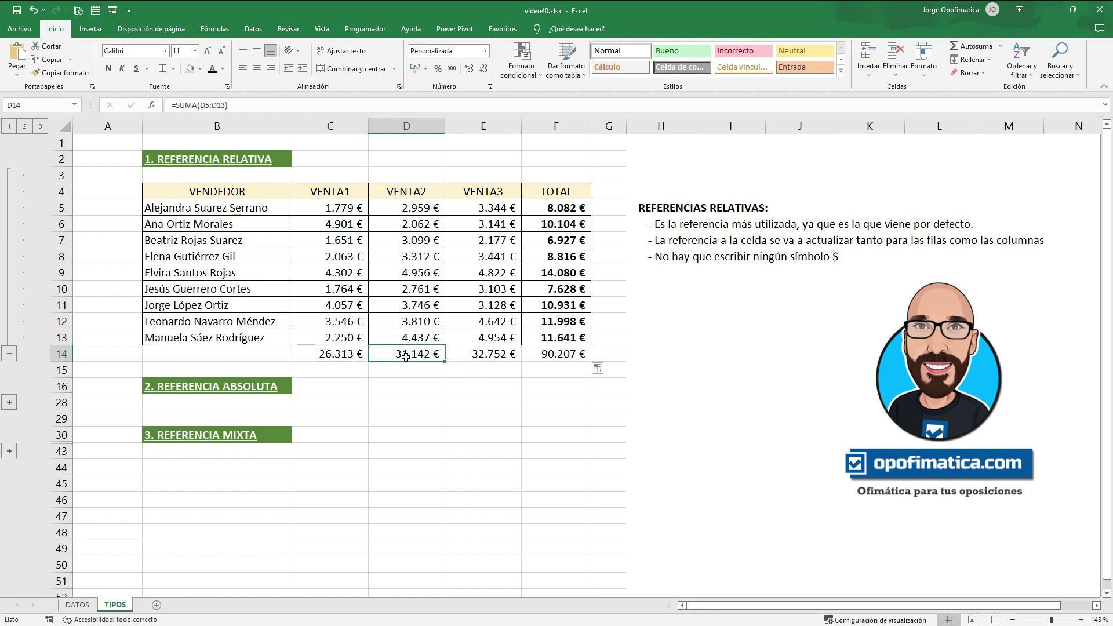
pyautogui.doubleClick(413, 354)
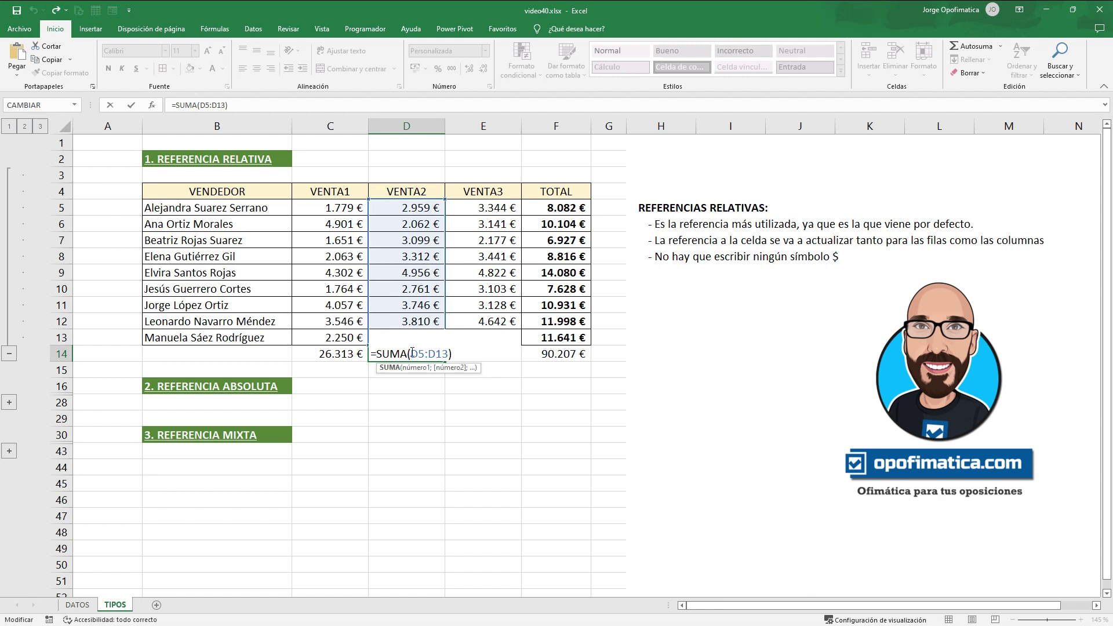
pyautogui.press('Return')
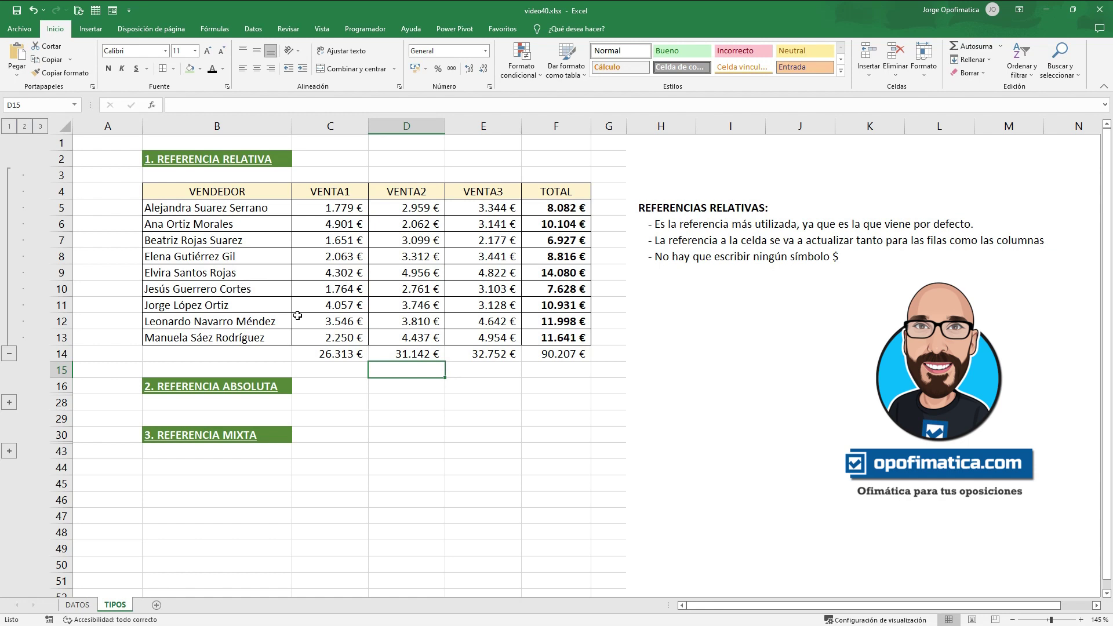
# Collapse the relative-reference rows and expand rows 17–27, then select TOTAL cell F19
pyautogui.click(9, 354)
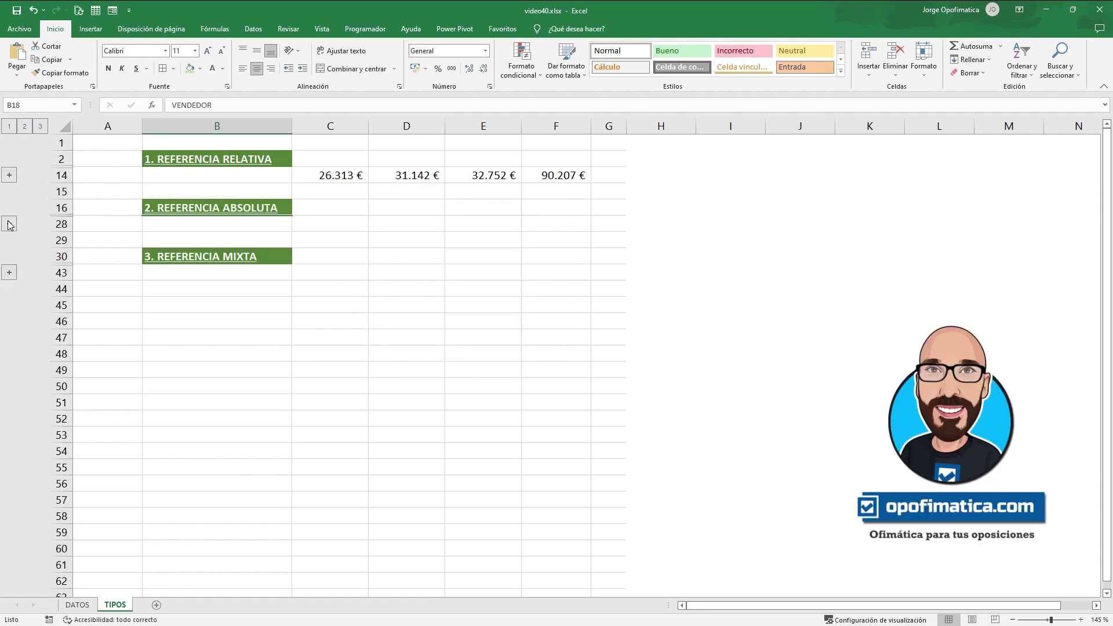
pyautogui.click(9, 224)
pyautogui.click(217, 208)
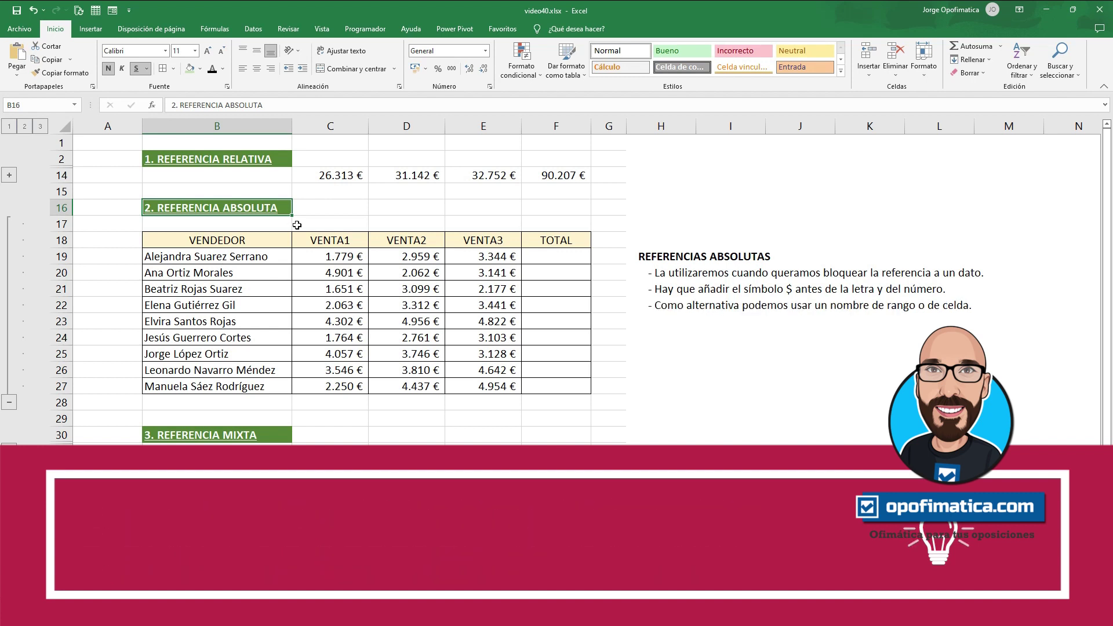
pyautogui.click(543, 256)
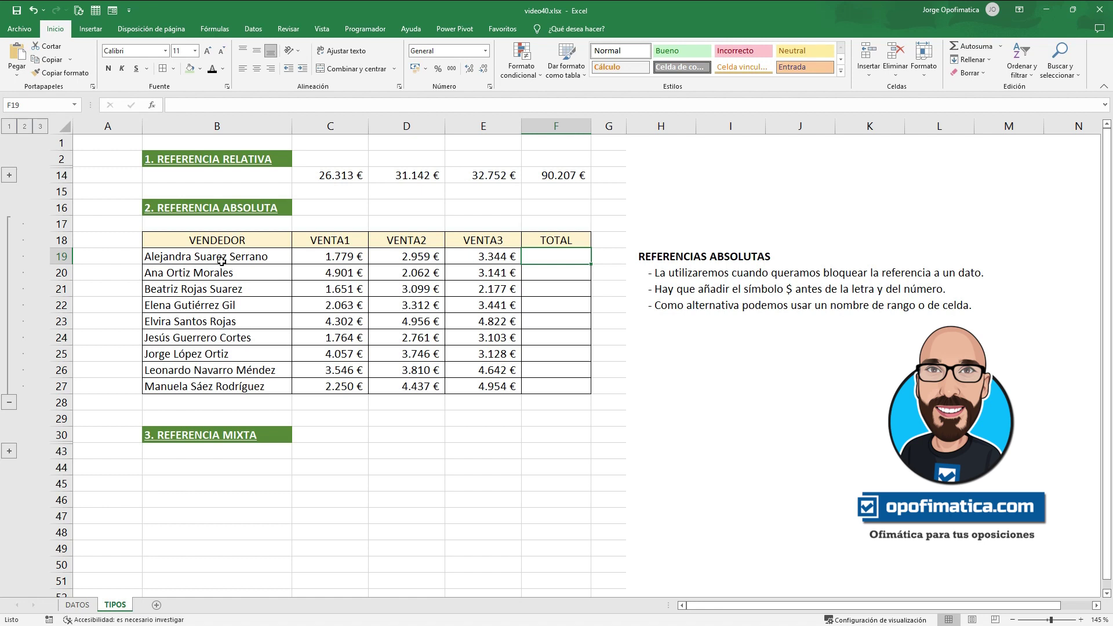
# Enter the label GASTO FIJO: in E17 with a value of 500 in F17
pyautogui.moveTo(339, 257); pyautogui.dragTo(458, 250)
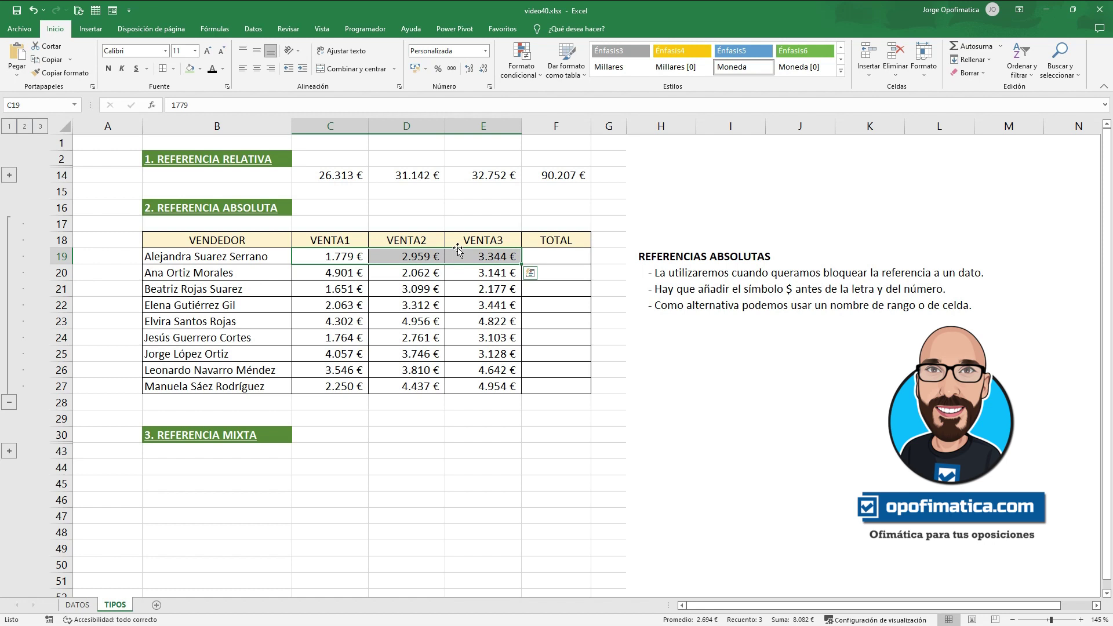
pyautogui.click(505, 224)
pyautogui.write('GASTO FIJO:')
pyautogui.press('Return')
pyautogui.click(539, 221)
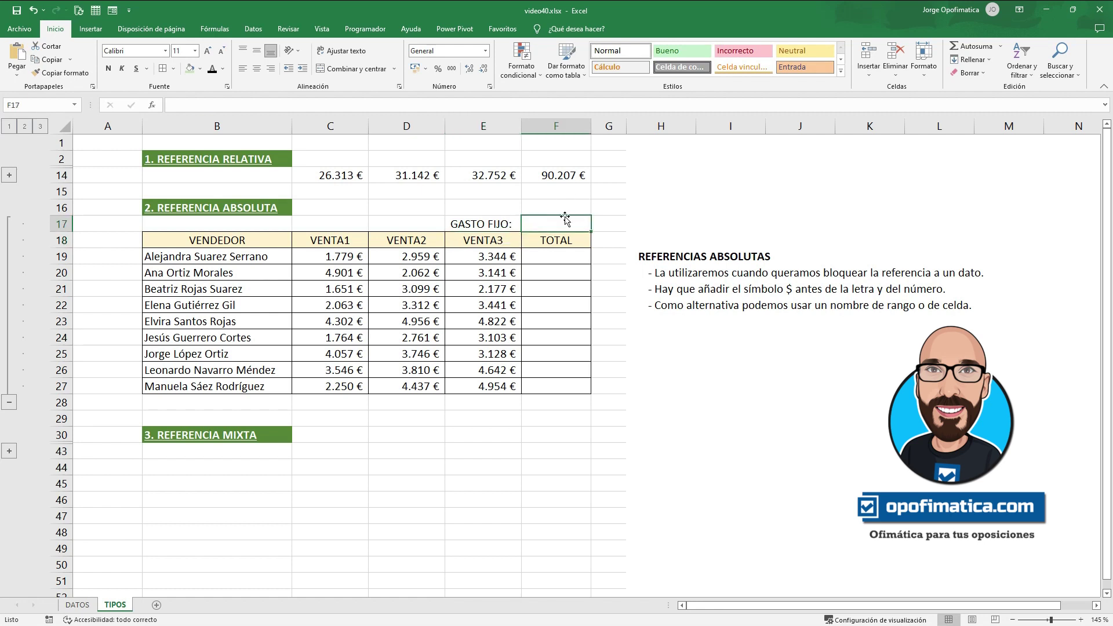
pyautogui.write('500')
pyautogui.press('Return')
# Format the fixed expense as currency (500,00 €) and start an AutoSum of the first seller's sales in F19
pyautogui.click(565, 221)
pyautogui.click(416, 68)
pyautogui.click(562, 256)
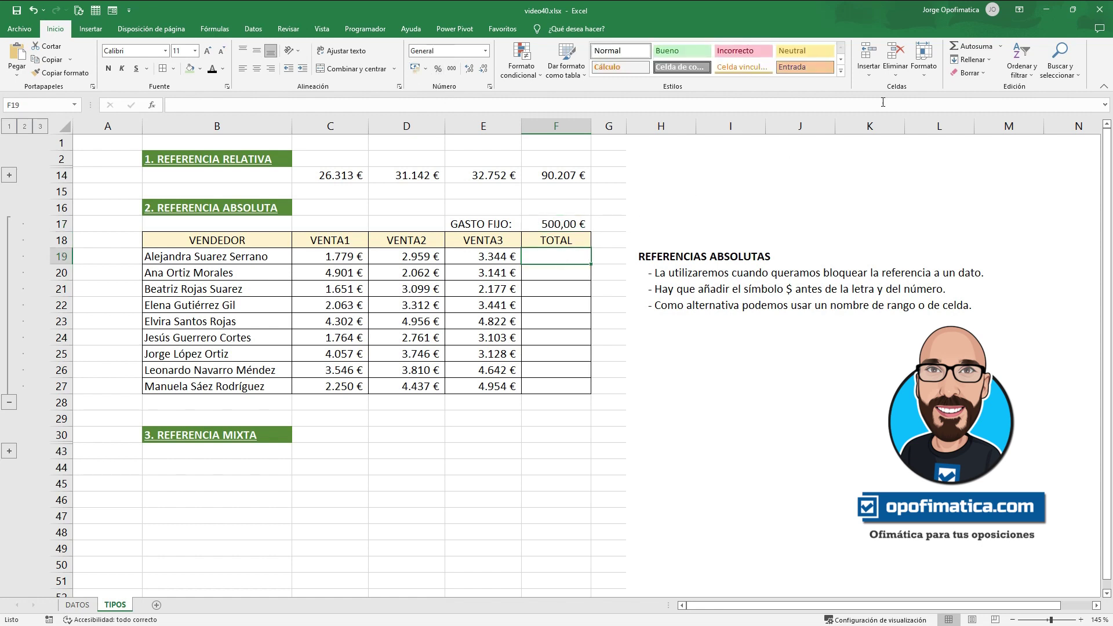
pyautogui.click(973, 50)
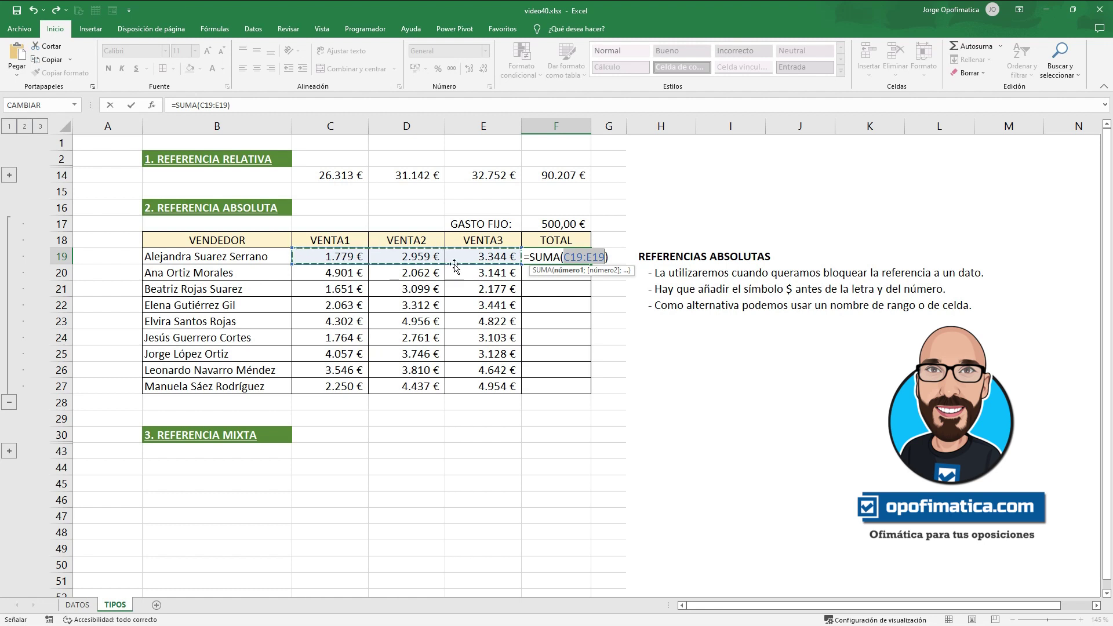
# Make F19 =SUMA(C19:E19)-F17 and fill it down to F27, producing #¡VALOR! and wrong totals
pyautogui.click(597, 256)
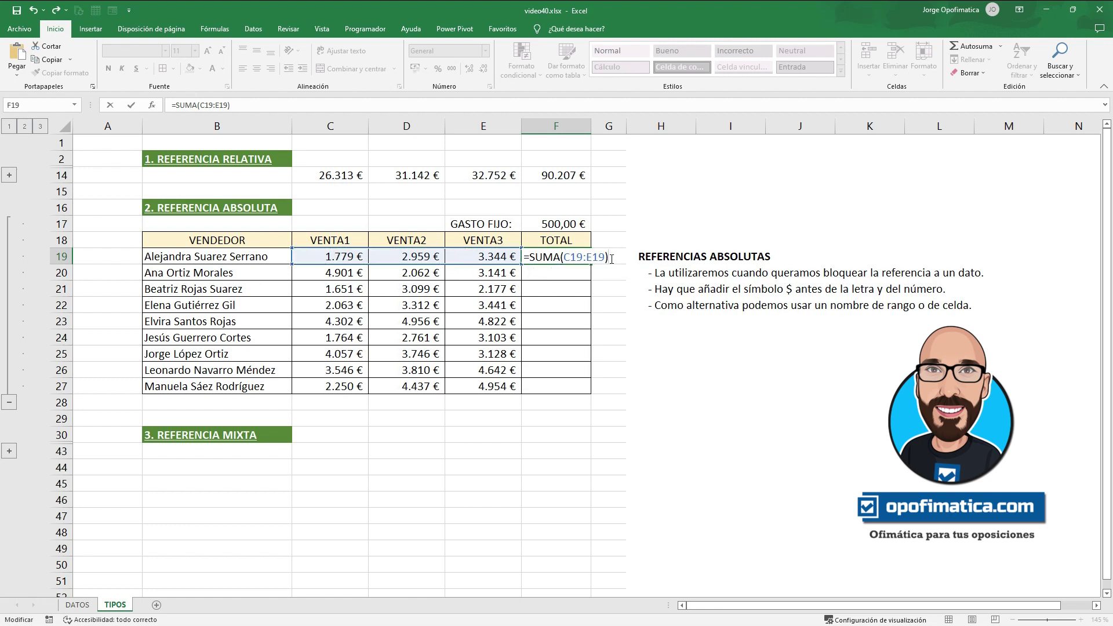
pyautogui.write('-')
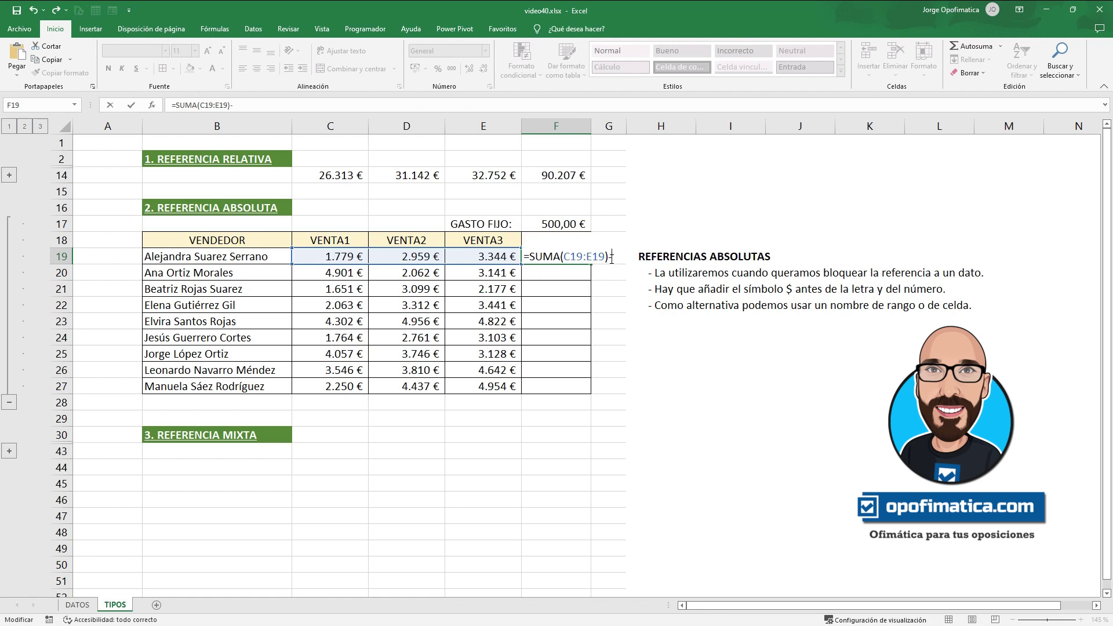
pyautogui.click(560, 225)
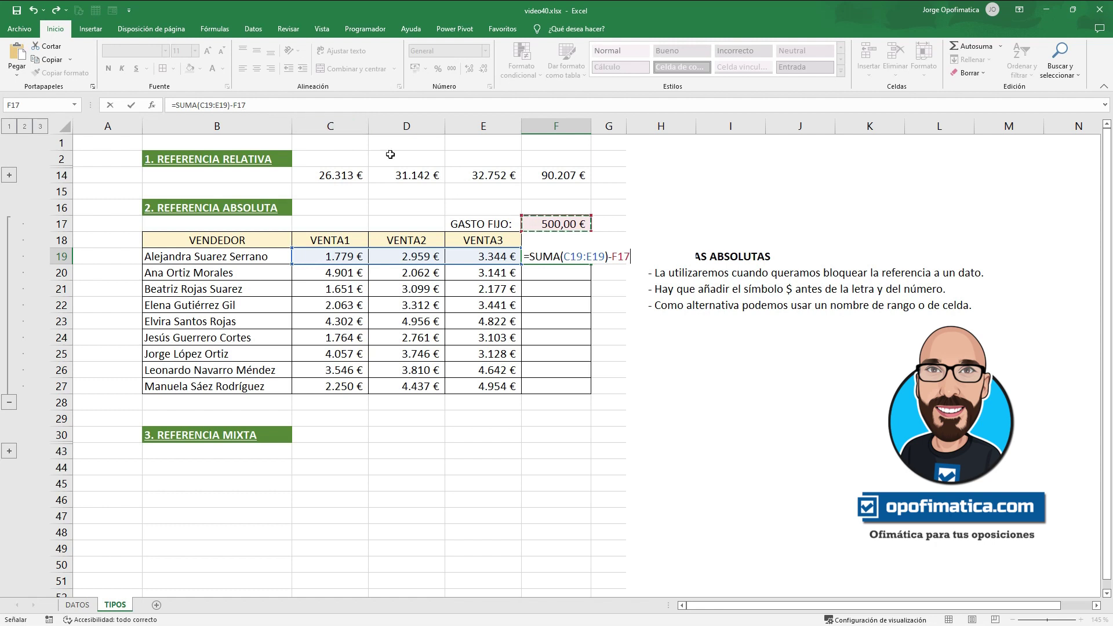
pyautogui.press('Return')
pyautogui.click(568, 256)
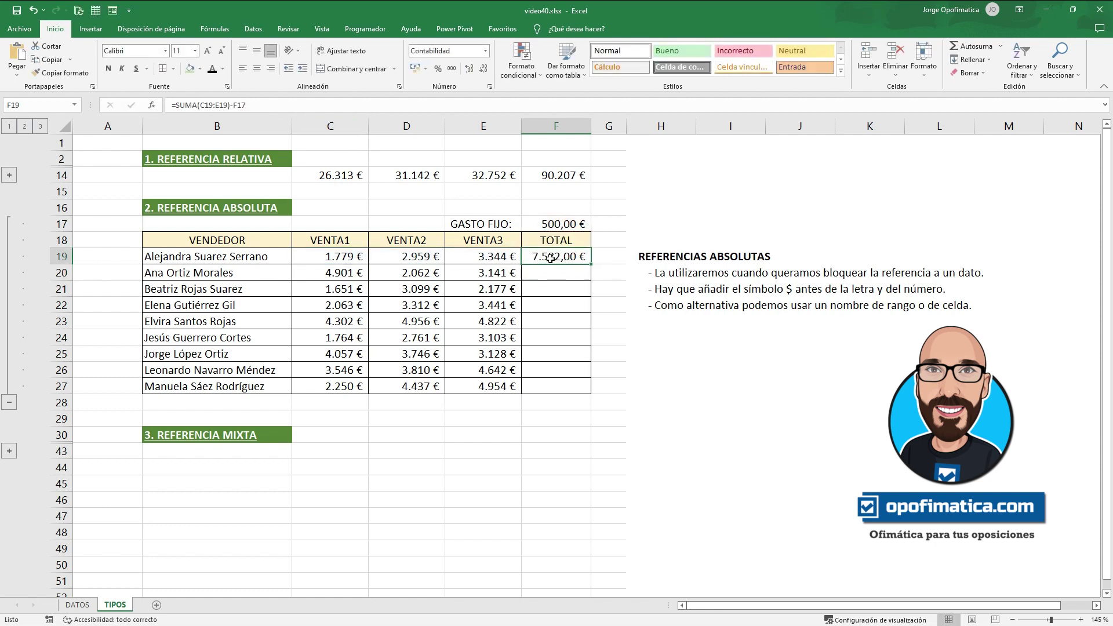
pyautogui.moveTo(590, 264); pyautogui.dragTo(598, 398)
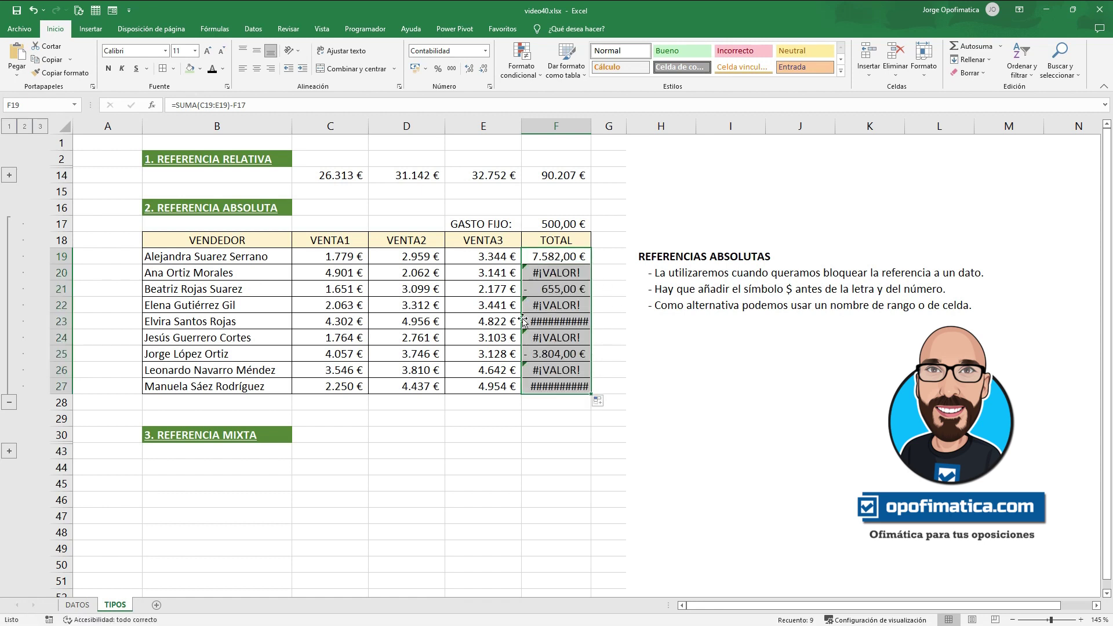
# Inspect the copied formulas in F21, F25 and F20 showing the shifted F17 reference, then undo the fill
pyautogui.click(558, 286)
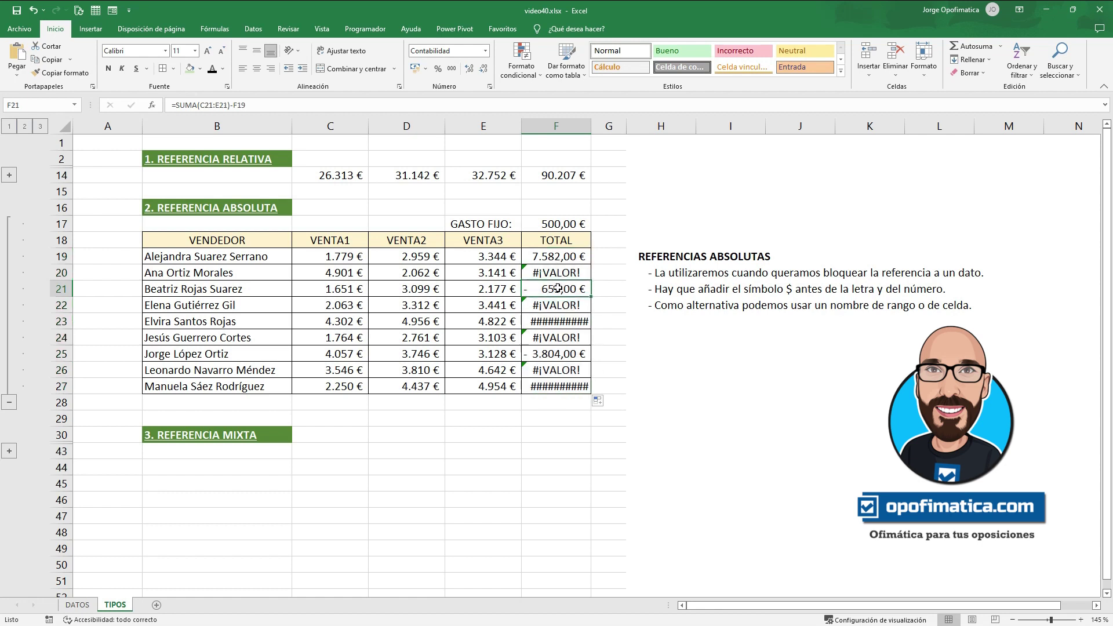
pyautogui.click(555, 355)
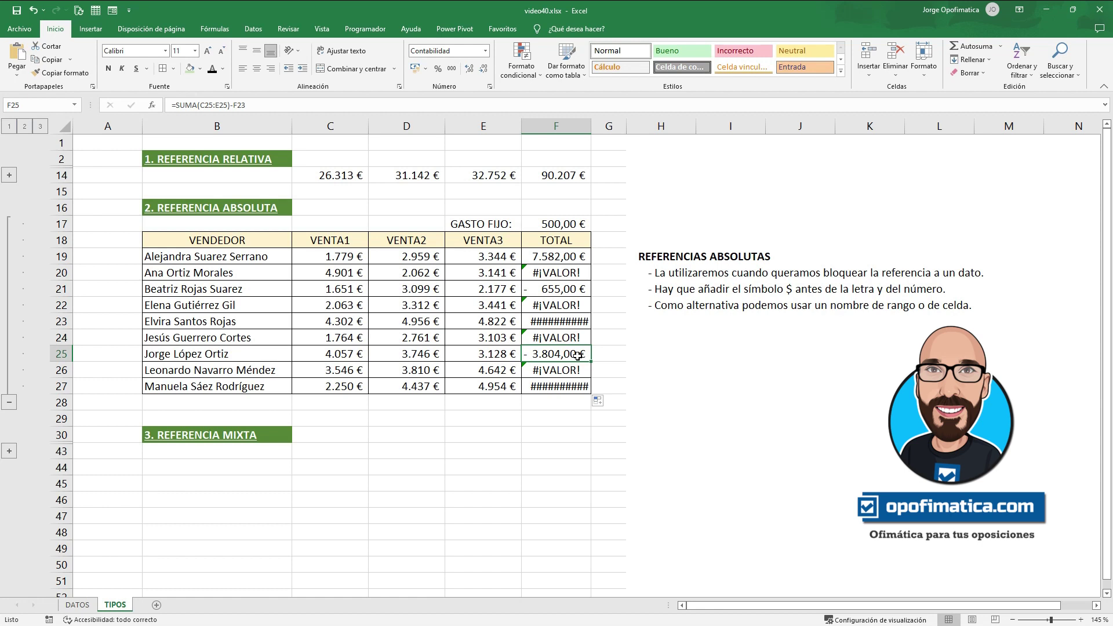
pyautogui.click(555, 276)
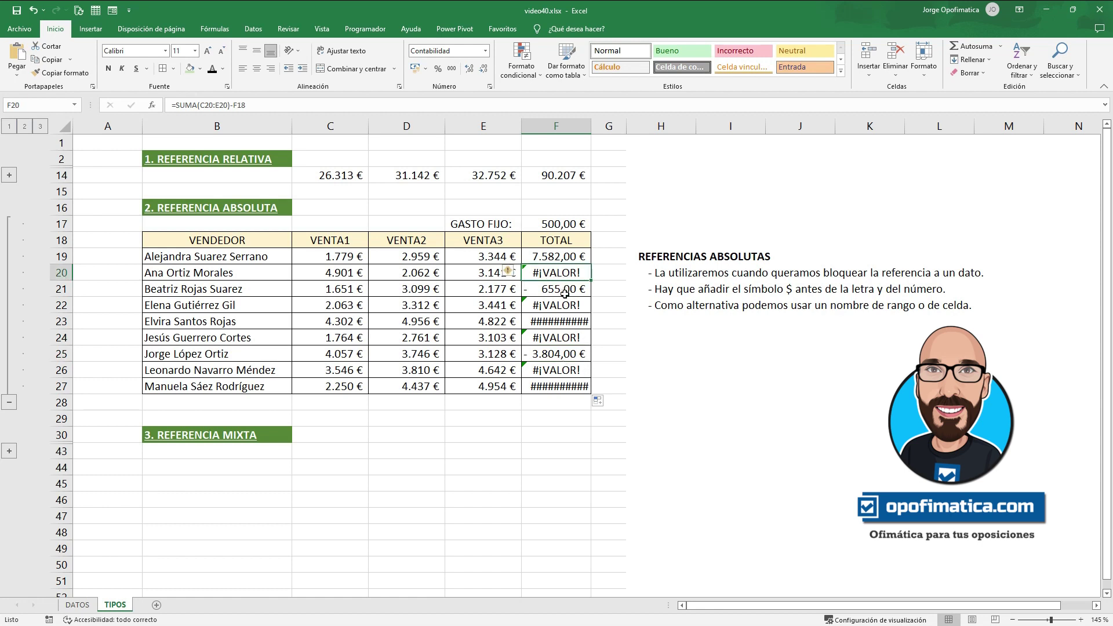
pyautogui.doubleClick(554, 274)
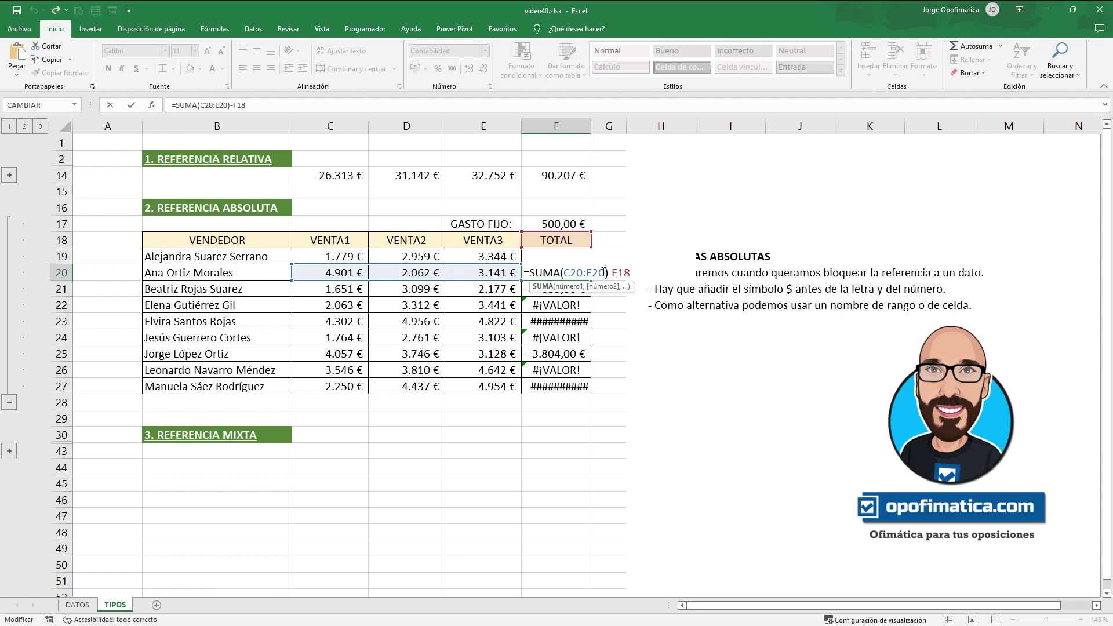
pyautogui.press('Return')
pyautogui.click(555, 225)
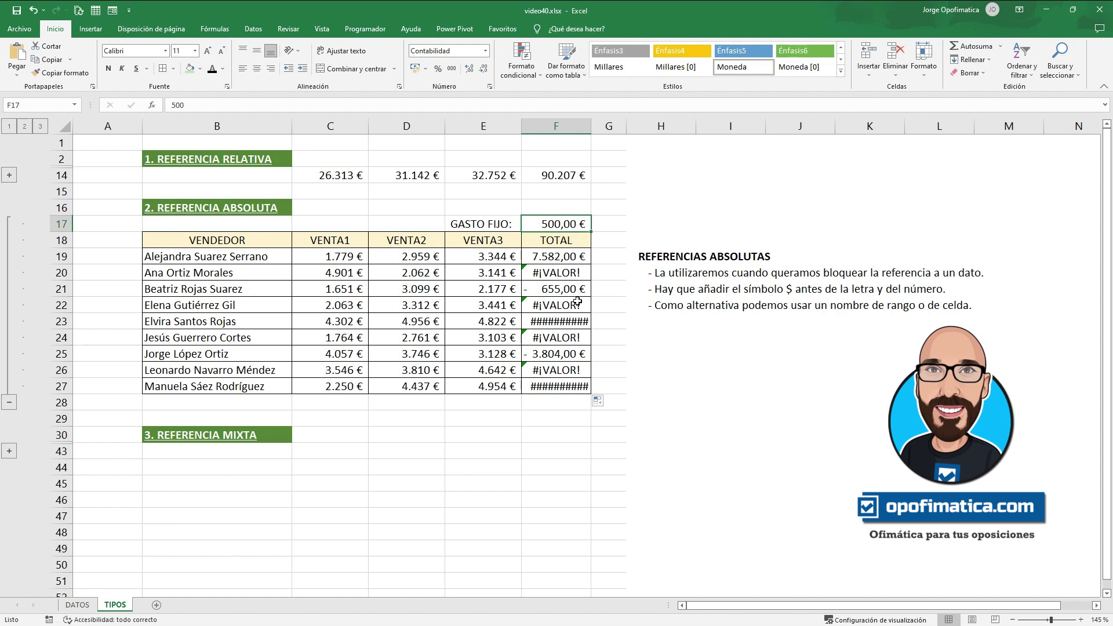
pyautogui.hotkey('ctrl', 'z')
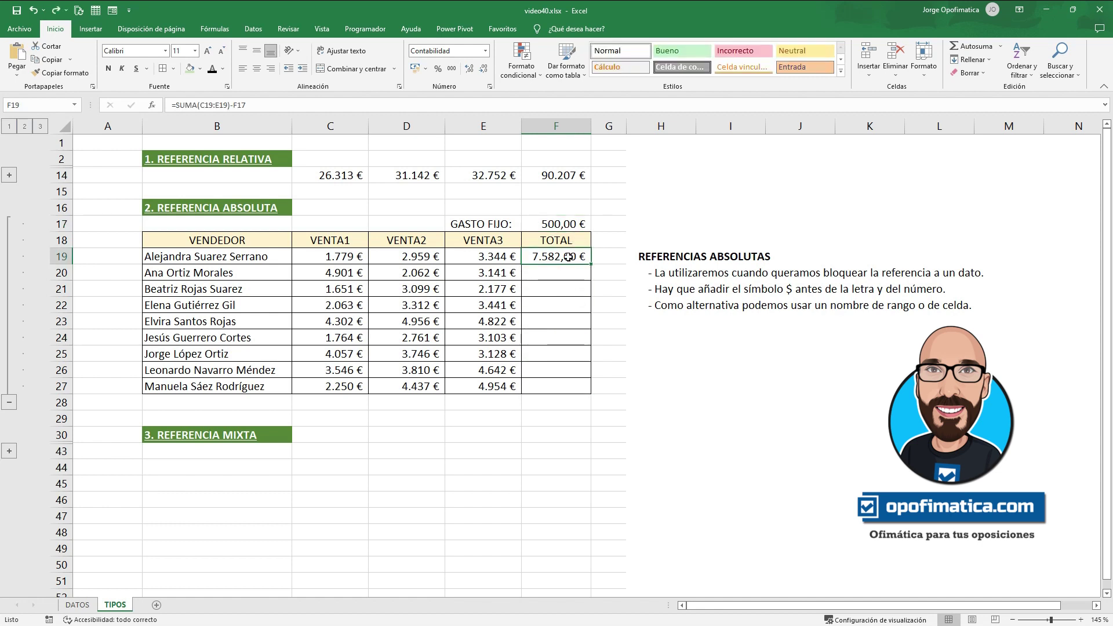
# Lock the expense as $F$17 in F19's formula, fill it down to F27 and autofit column F
pyautogui.doubleClick(569, 257)
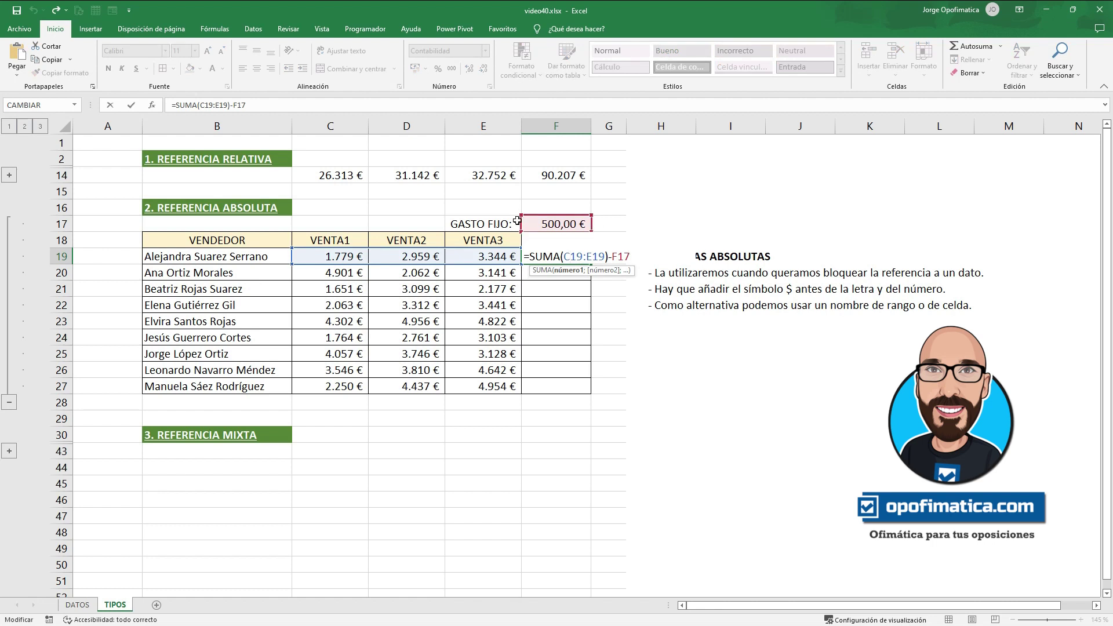
pyautogui.press('Left')
pyautogui.press('Left')
pyautogui.press('Left')
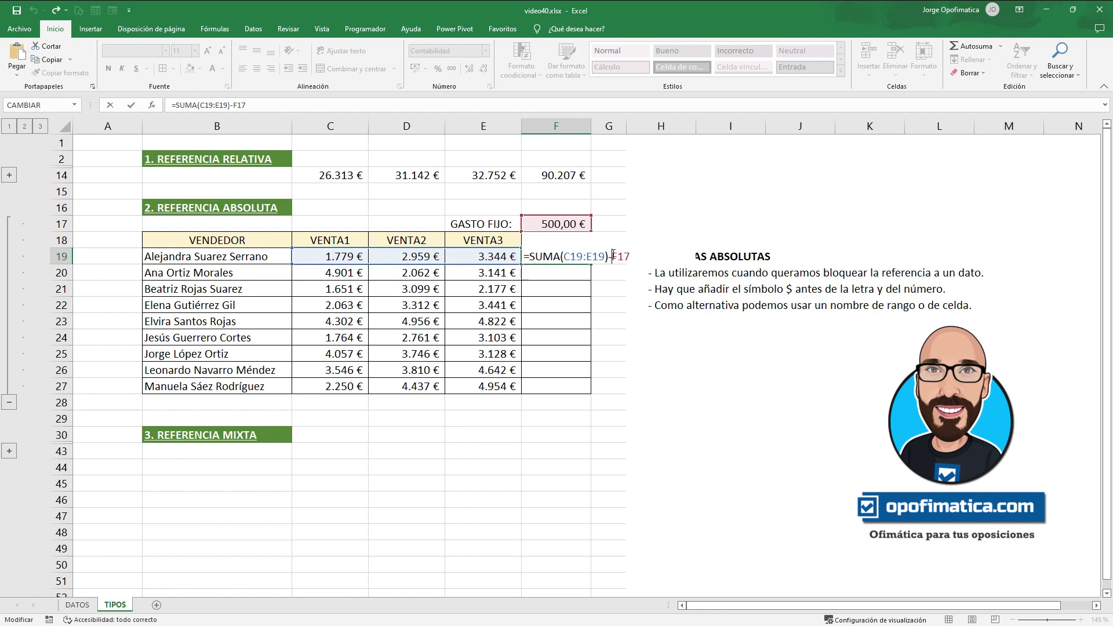
pyautogui.write('$')
pyautogui.press('Right')
pyautogui.write('$')
pyautogui.press('Return')
pyautogui.click(580, 255)
pyautogui.moveTo(592, 264); pyautogui.dragTo(583, 389)
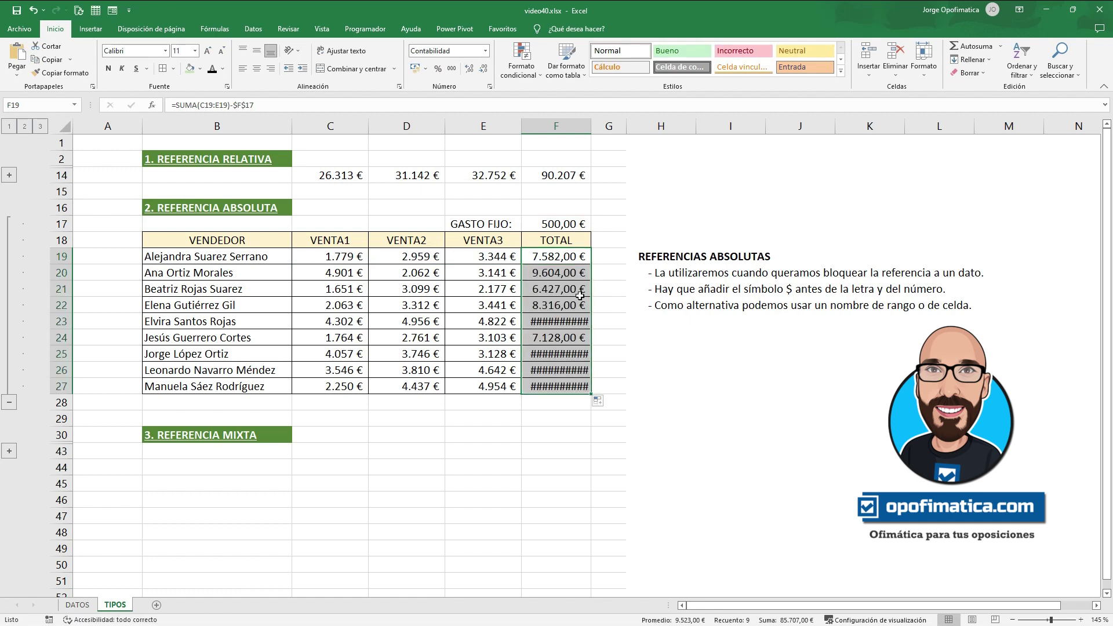
pyautogui.doubleClick(591, 126)
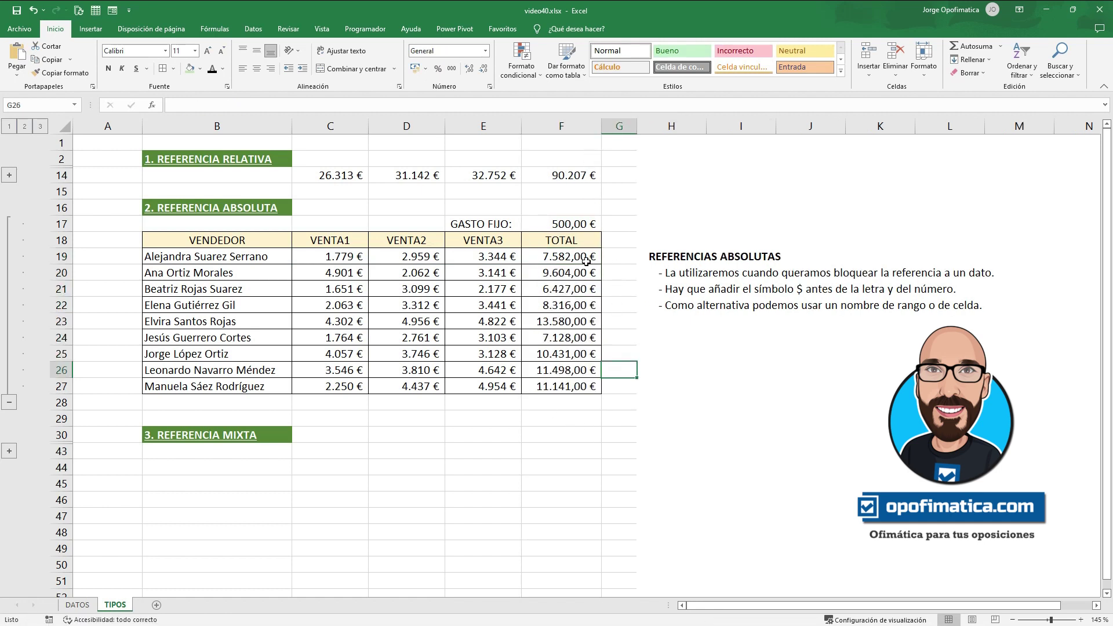
# Check the locked reference in F22's formula, then undo the fill and column widening
pyautogui.click(561, 305)
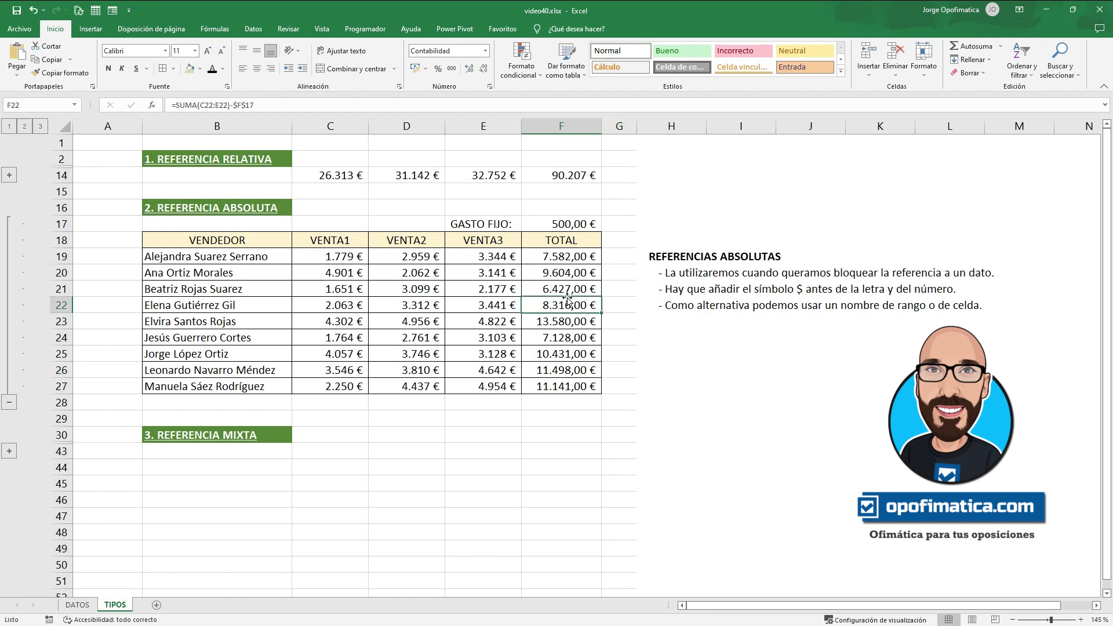
pyautogui.doubleClick(561, 304)
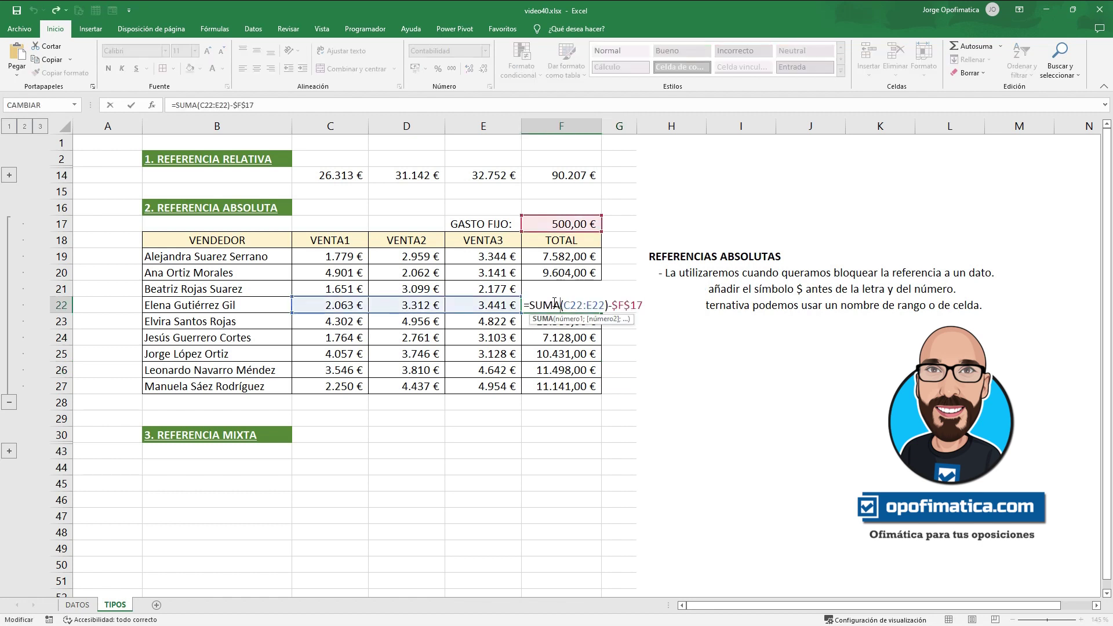
pyautogui.press('Right')
pyautogui.press('Escape')
pyautogui.hotkey('ctrl', 'z')
pyautogui.hotkey('ctrl', 'z')
# Re-enter F19 as =SUMA(C19:E19)-$F$17, cycling the reference with F4
pyautogui.doubleClick(566, 256)
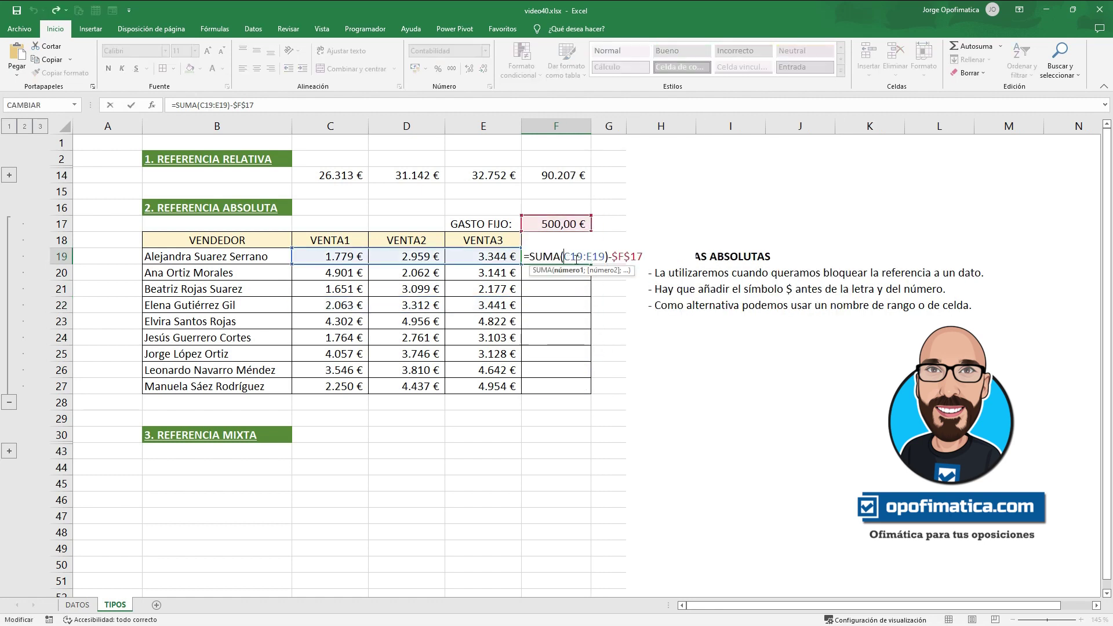
pyautogui.click(618, 256)
pyautogui.press('BackSpace')
pyautogui.click(624, 256)
pyautogui.press('BackSpace')
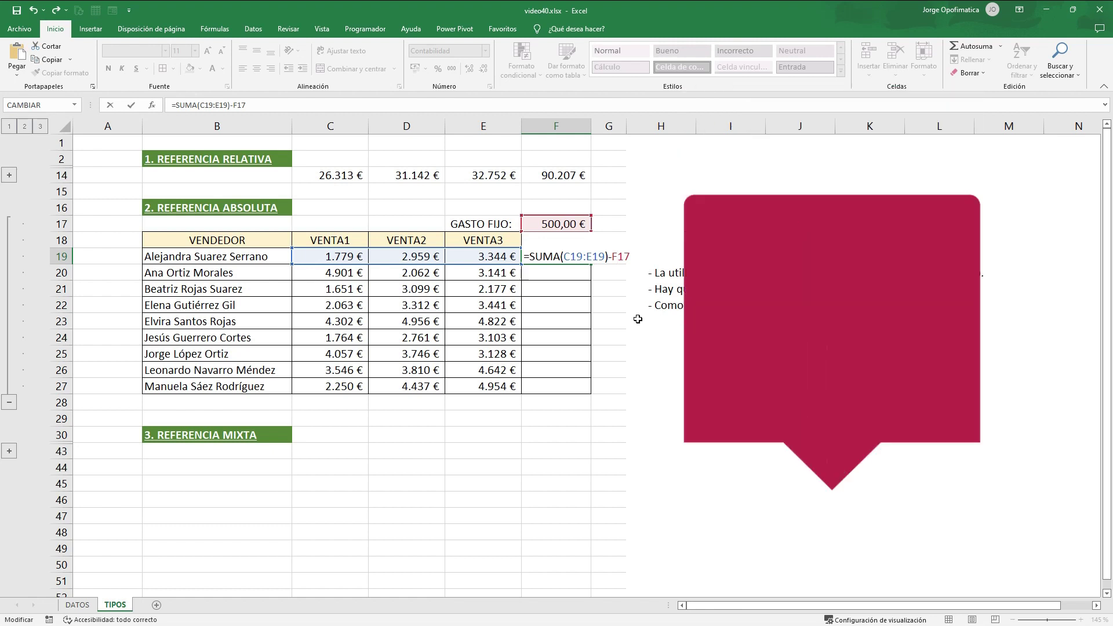
pyautogui.press('F4')
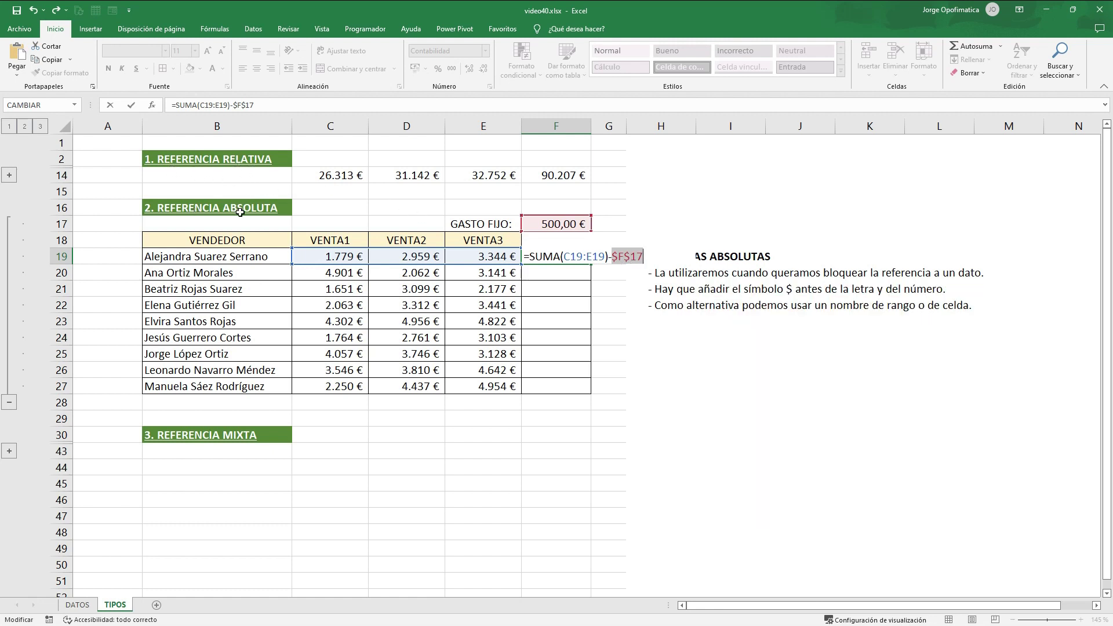
pyautogui.press('F4')
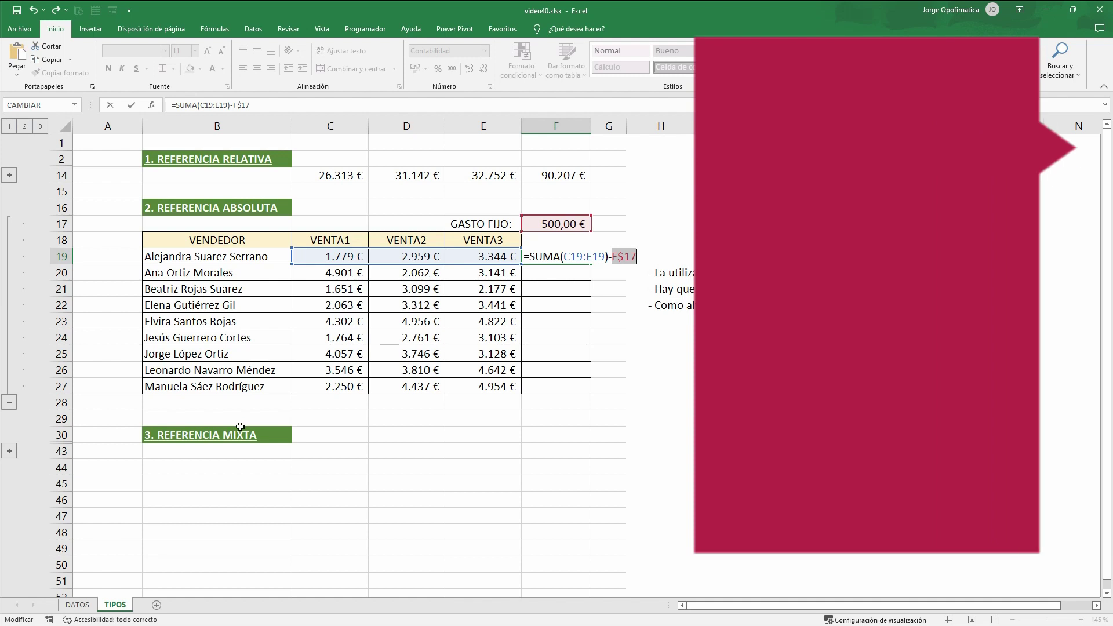
pyautogui.press('F4')
pyautogui.press('F4')
pyautogui.press('F4')
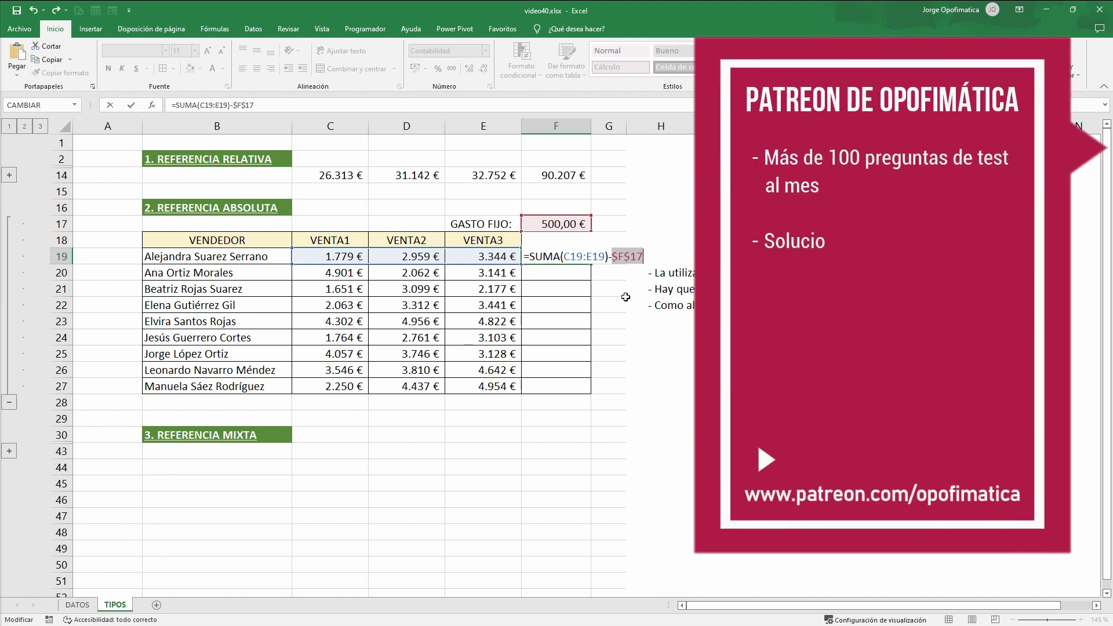
pyautogui.press('Return')
# Copy the corrected total down to F27 and autofit column F, giving 7.582,00 € through 11.141,00 €
pyautogui.click(557, 257)
pyautogui.moveTo(591, 264); pyautogui.dragTo(591, 396)
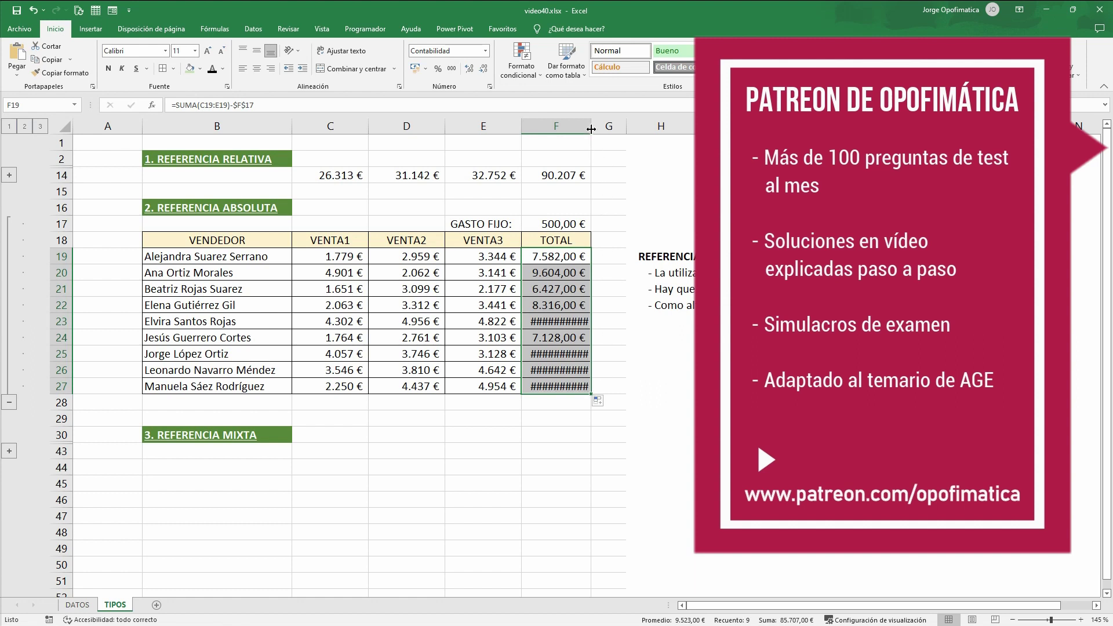
pyautogui.doubleClick(591, 126)
pyautogui.click(647, 350)
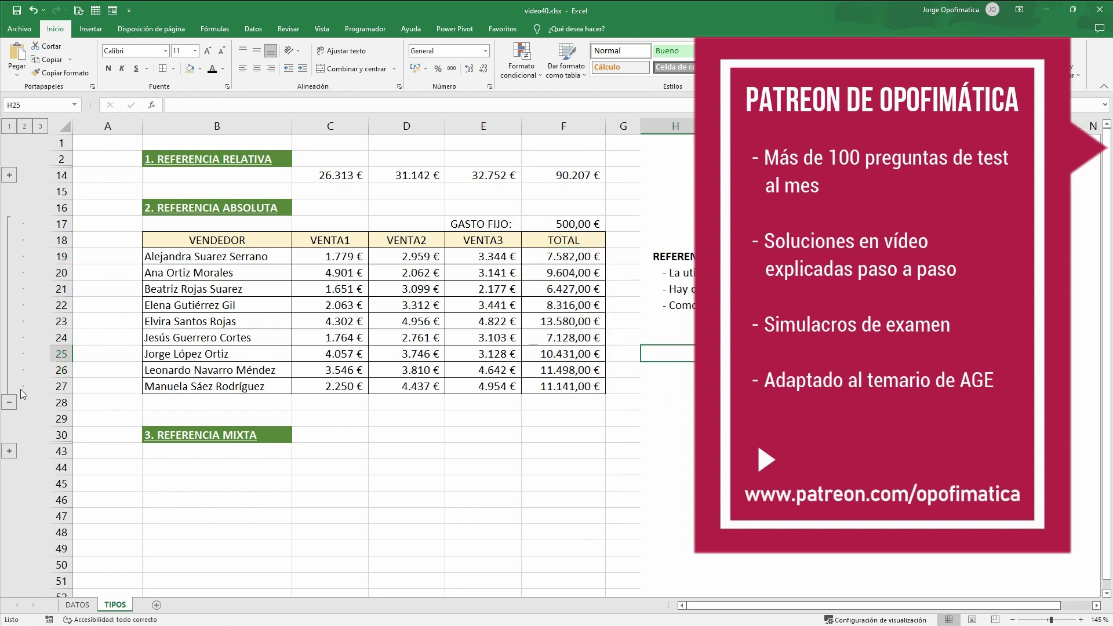
# Collapse the absolute-reference rows 17–27 and expand the REFERENCIA MIXTA section
pyautogui.click(8, 402)
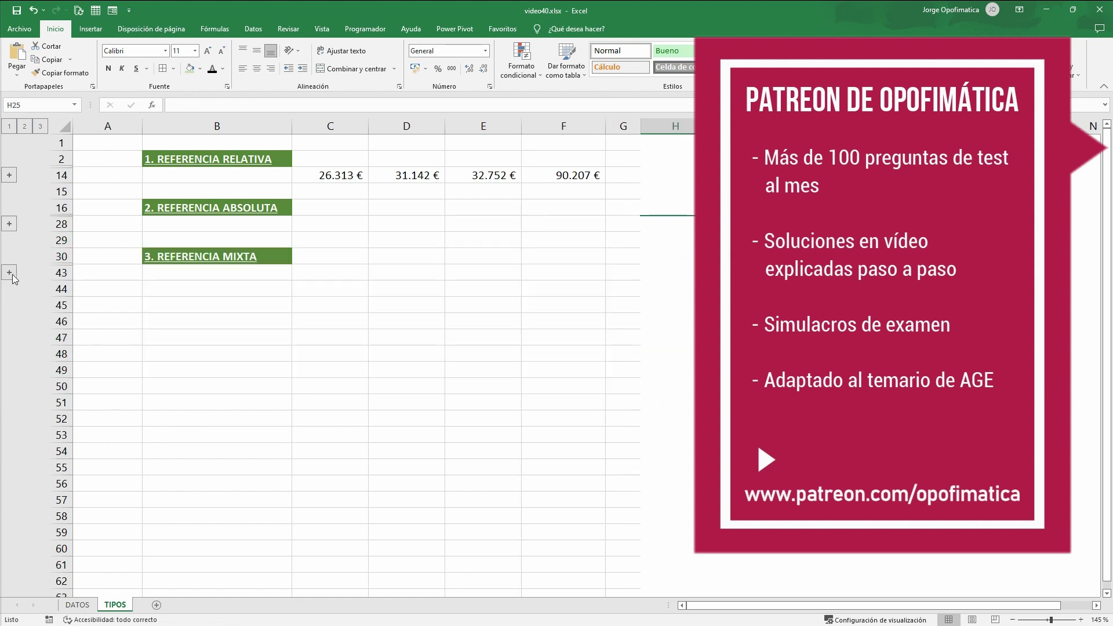
pyautogui.click(8, 273)
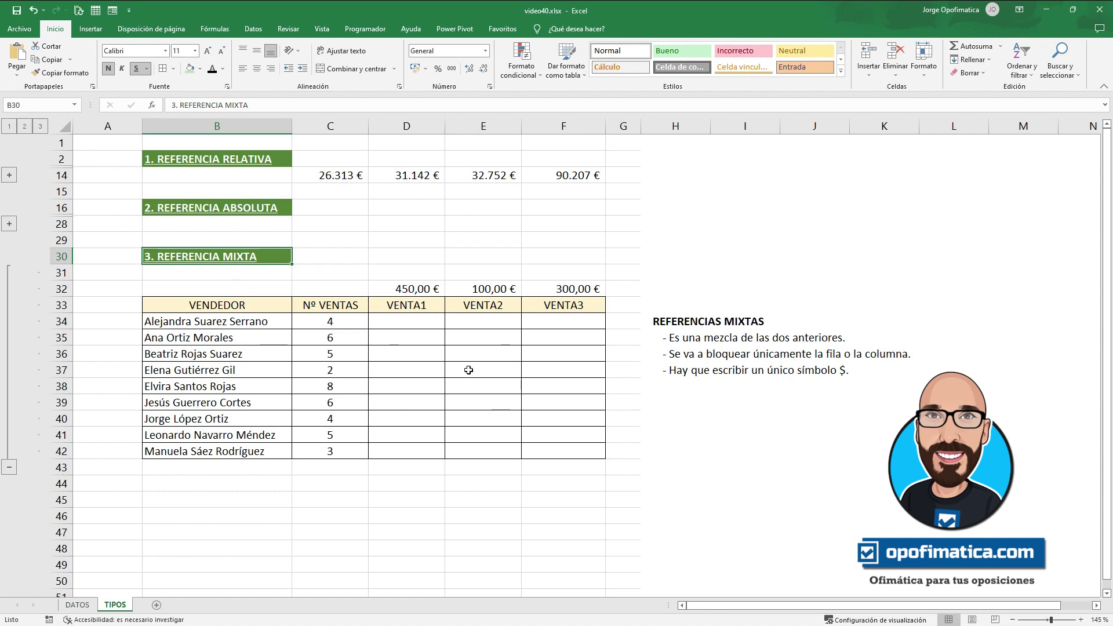
# Go over the mixed table: sales counts in column C and VENTA prices in D32, E32 and F32
pyautogui.click(415, 334)
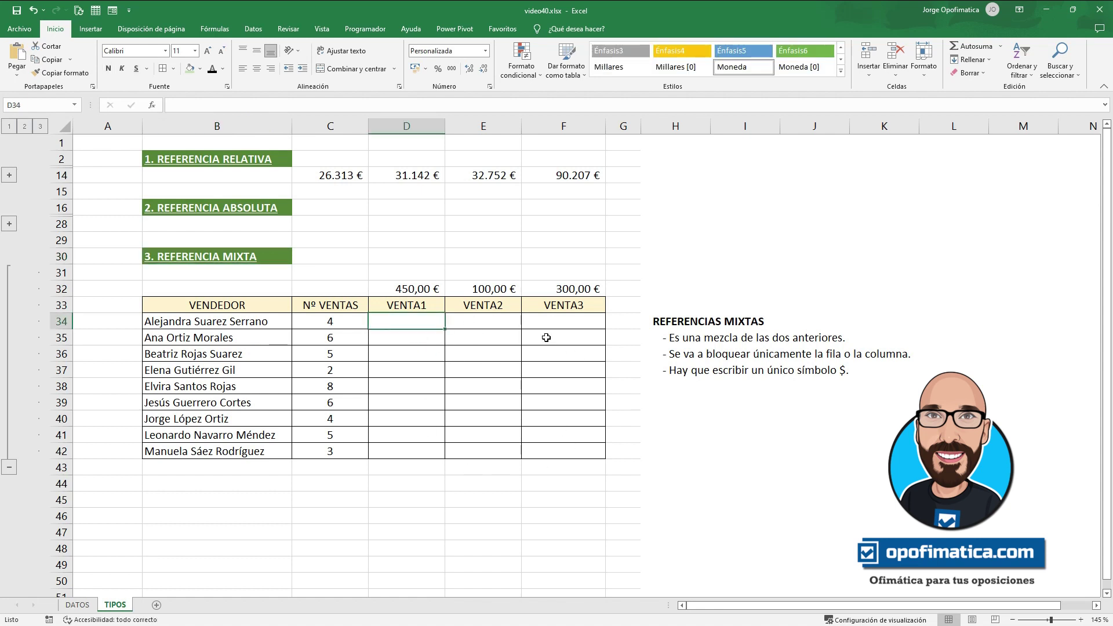
pyautogui.click(320, 324)
pyautogui.press('Down')
pyautogui.press('Down')
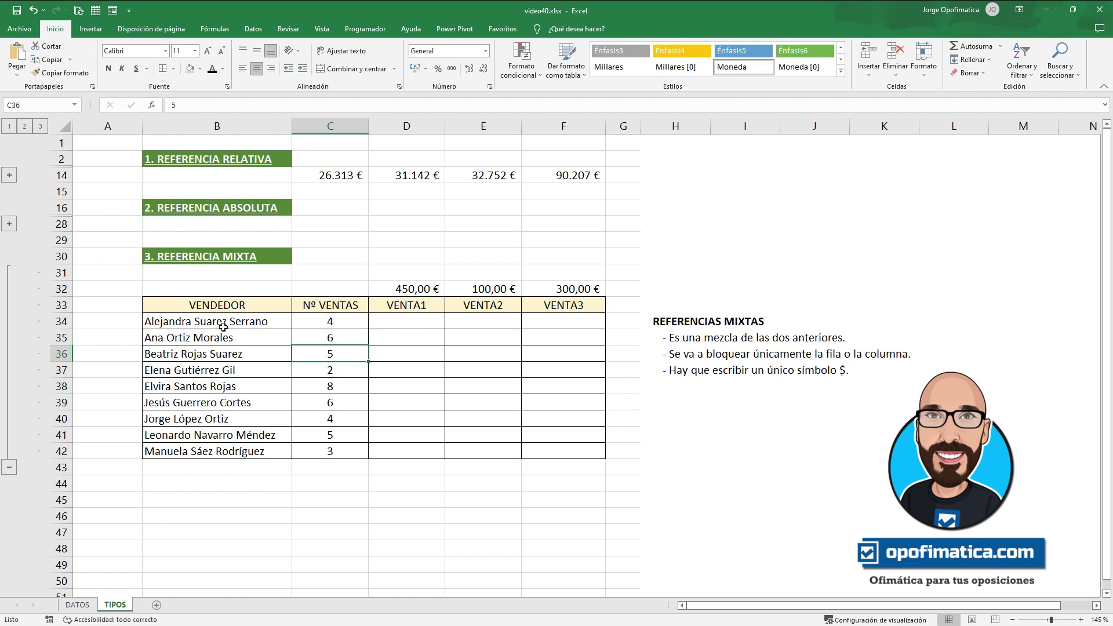
pyautogui.click(356, 321)
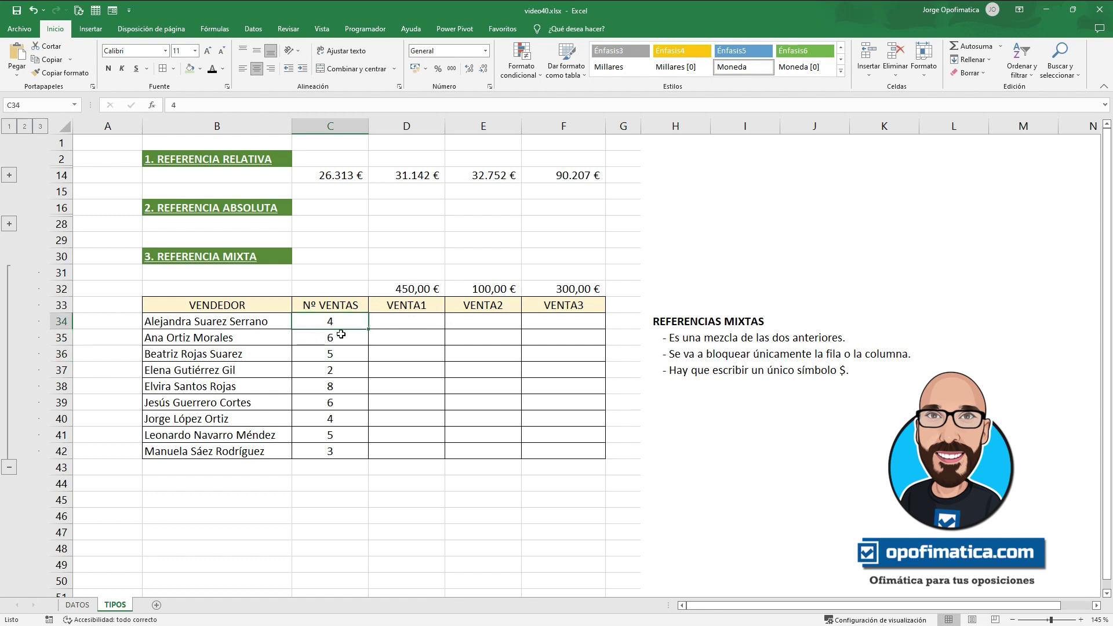
pyautogui.click(411, 289)
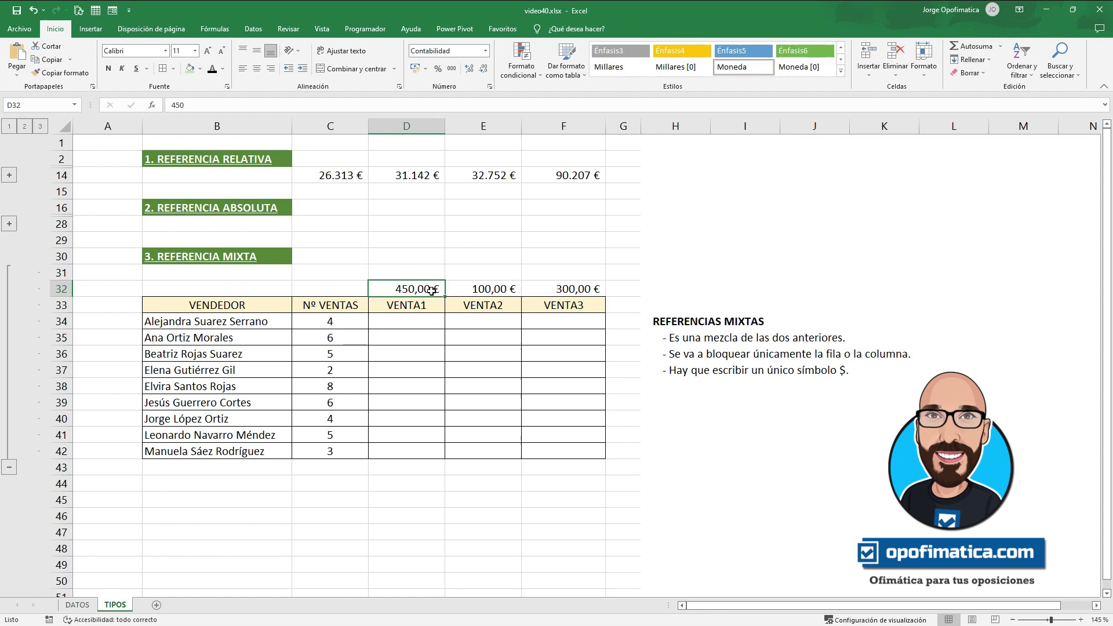
pyautogui.click(487, 289)
pyautogui.click(544, 290)
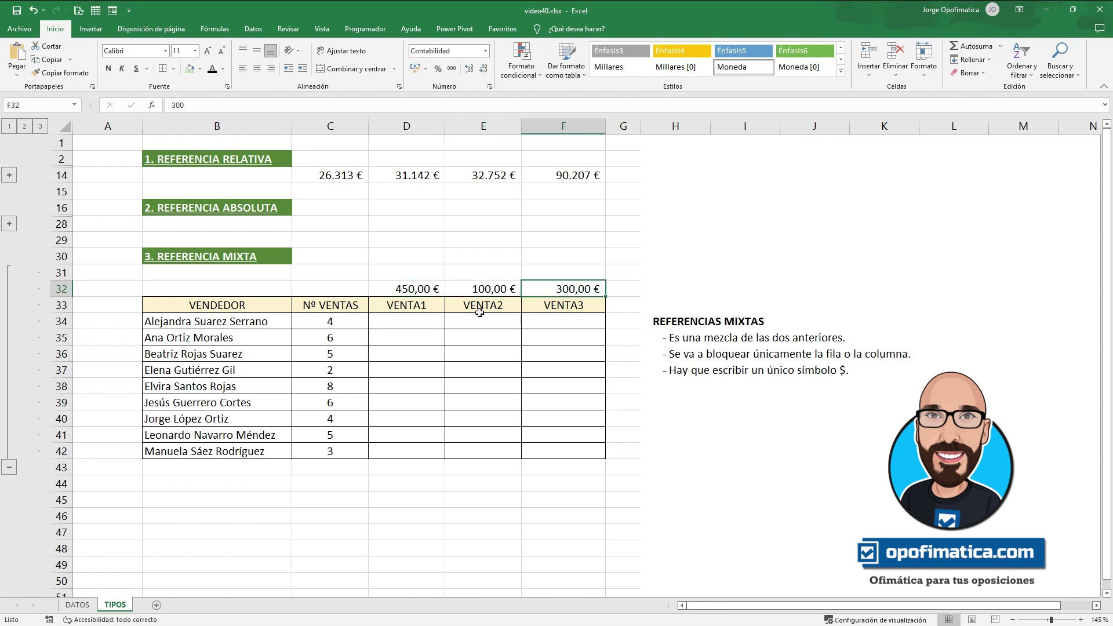
# Show how D34 combines C34 with D32, point out E34 and F34, and select D34
pyautogui.click(407, 323)
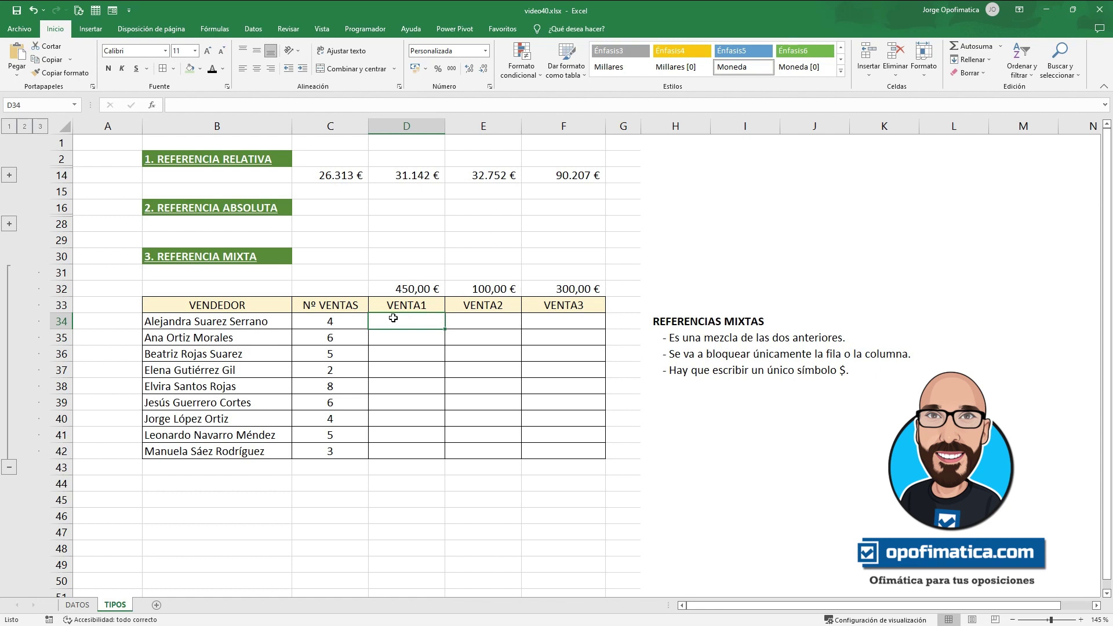
pyautogui.click(331, 320)
pyautogui.click(396, 291)
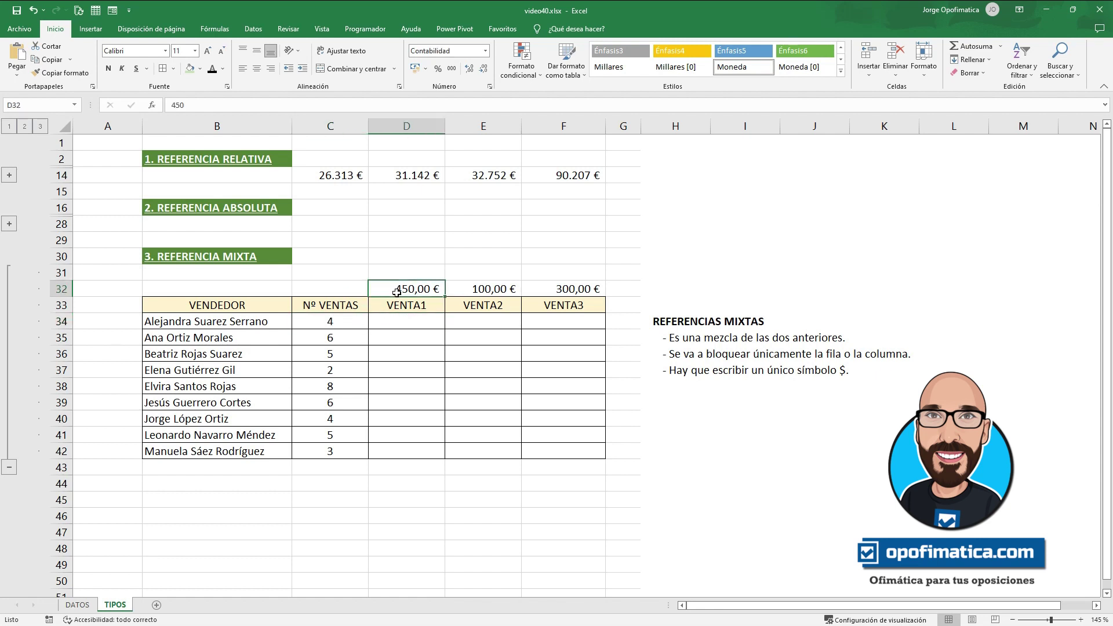
pyautogui.click(472, 322)
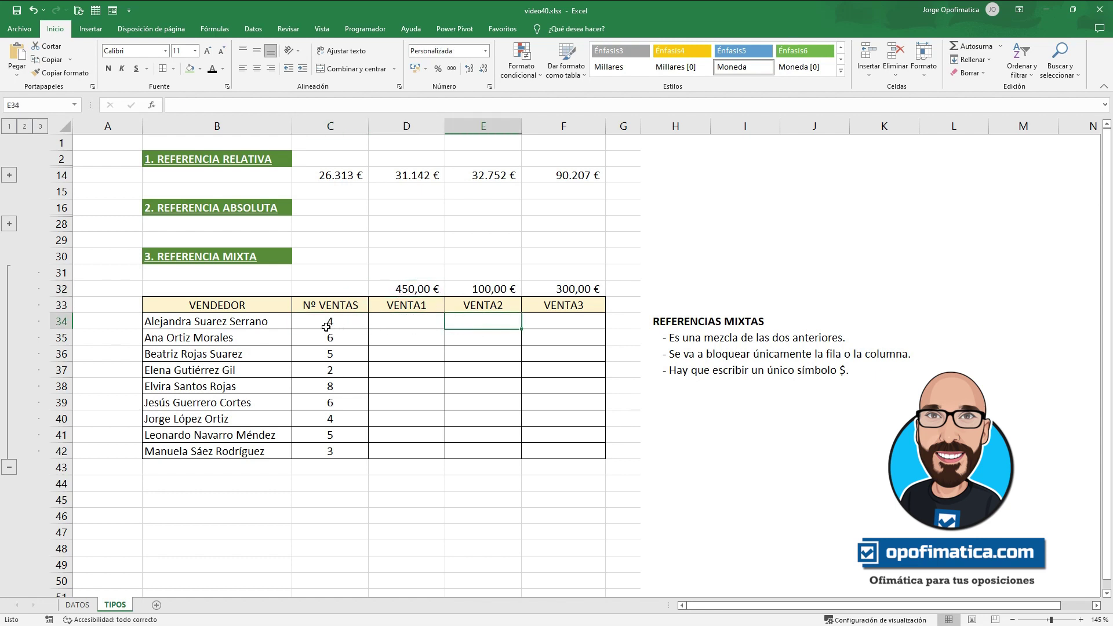
pyautogui.click(560, 321)
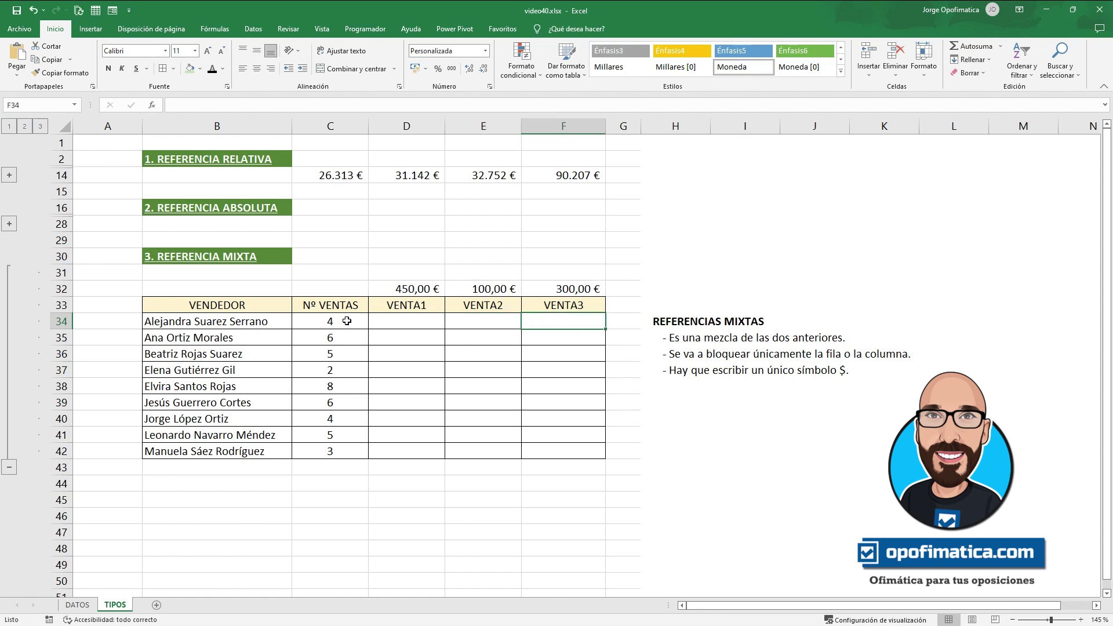
pyautogui.click(408, 322)
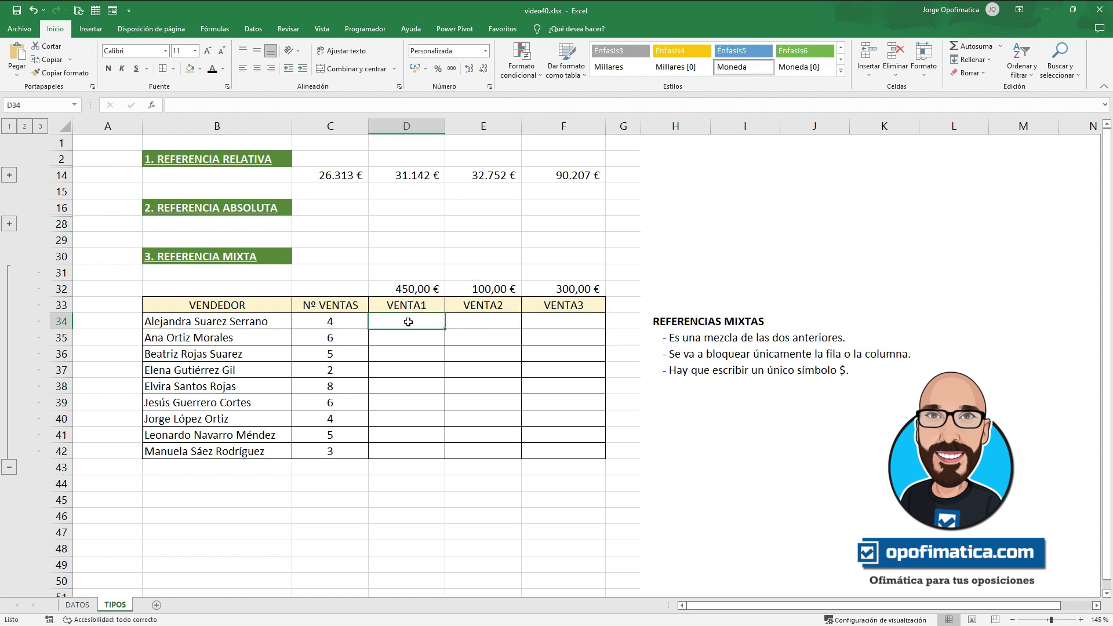
# Enter =C34*D32 in D34, fill it down to D42, and inspect D35's shifted =C35*D33
pyautogui.write('=')
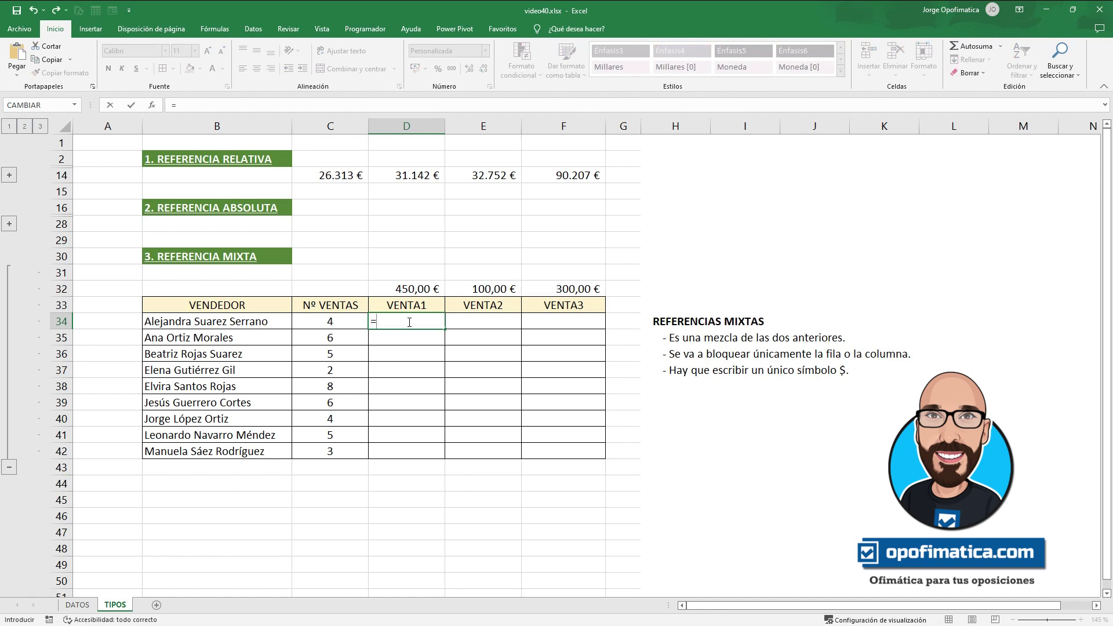
pyautogui.click(342, 322)
pyautogui.write('*')
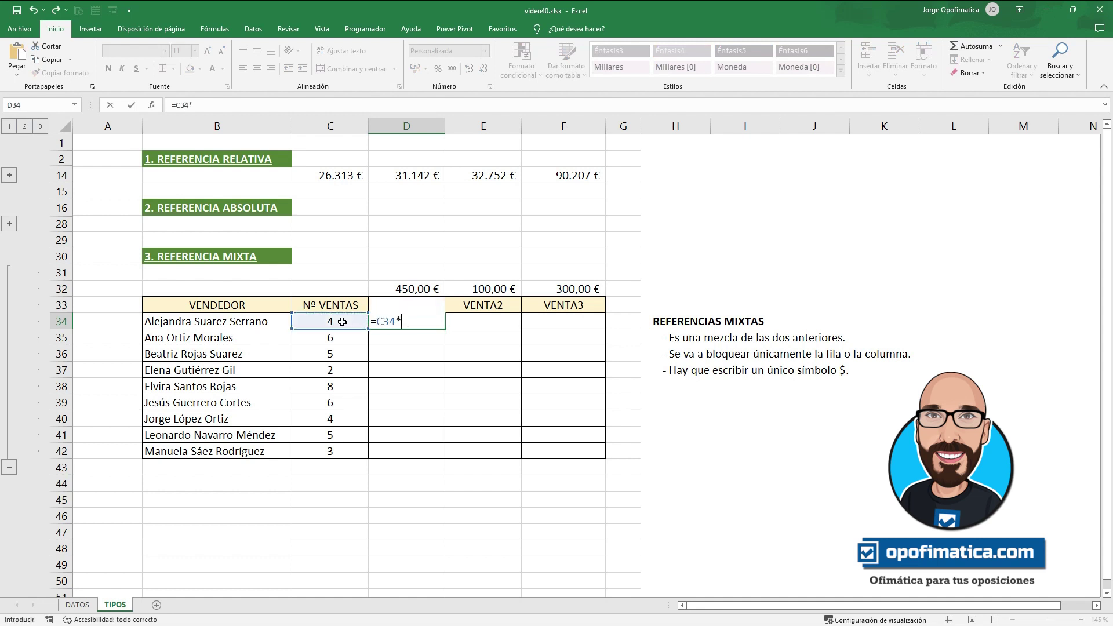
pyautogui.click(404, 290)
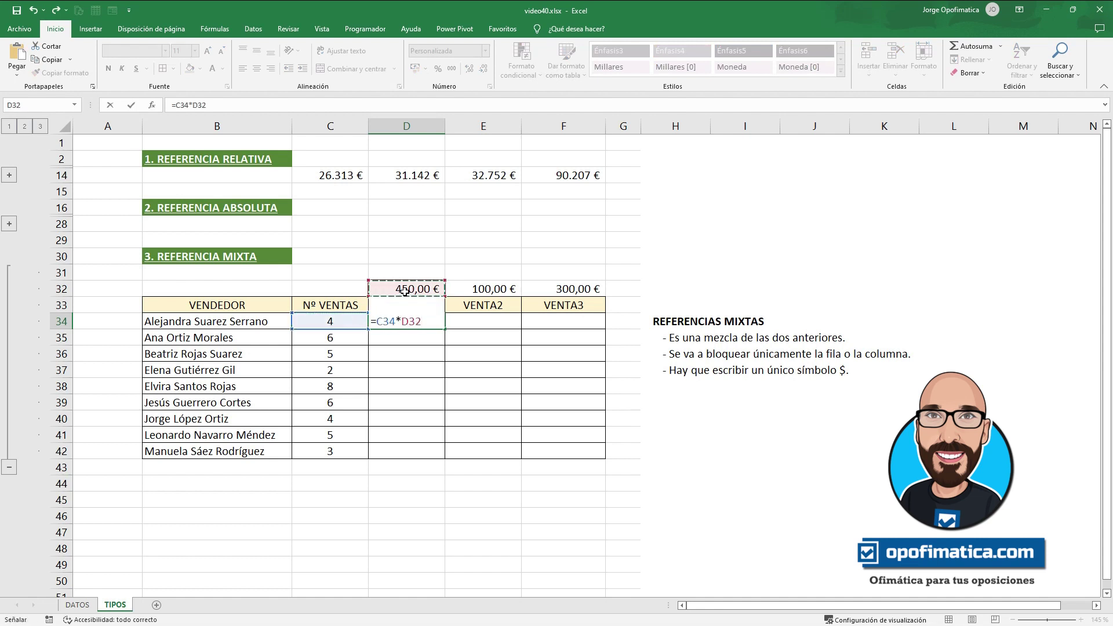
pyautogui.press('Return')
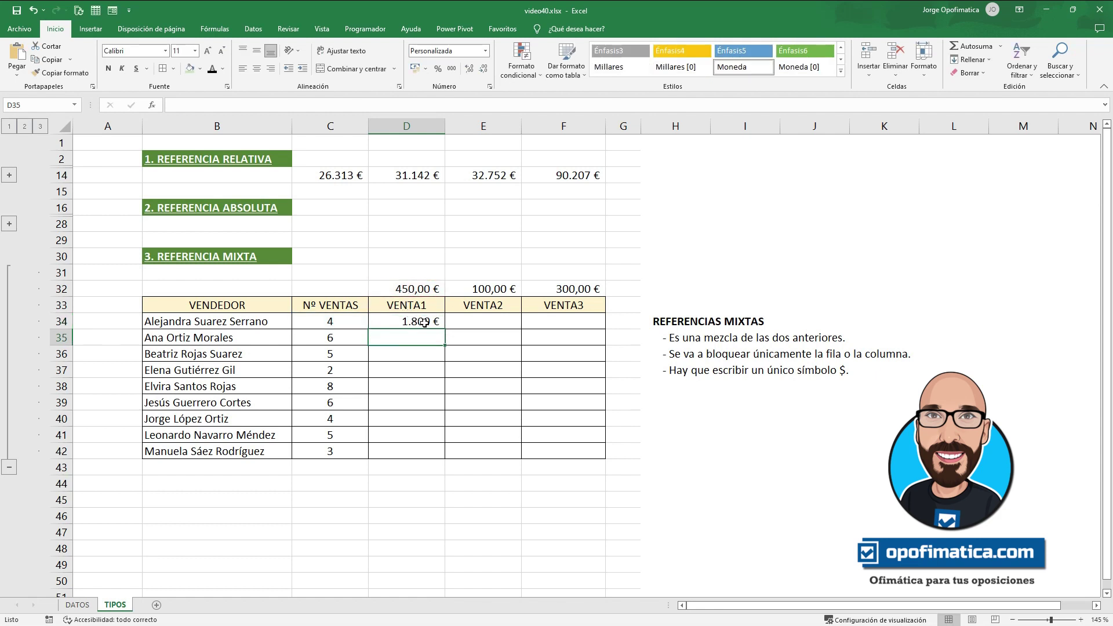
pyautogui.click(434, 323)
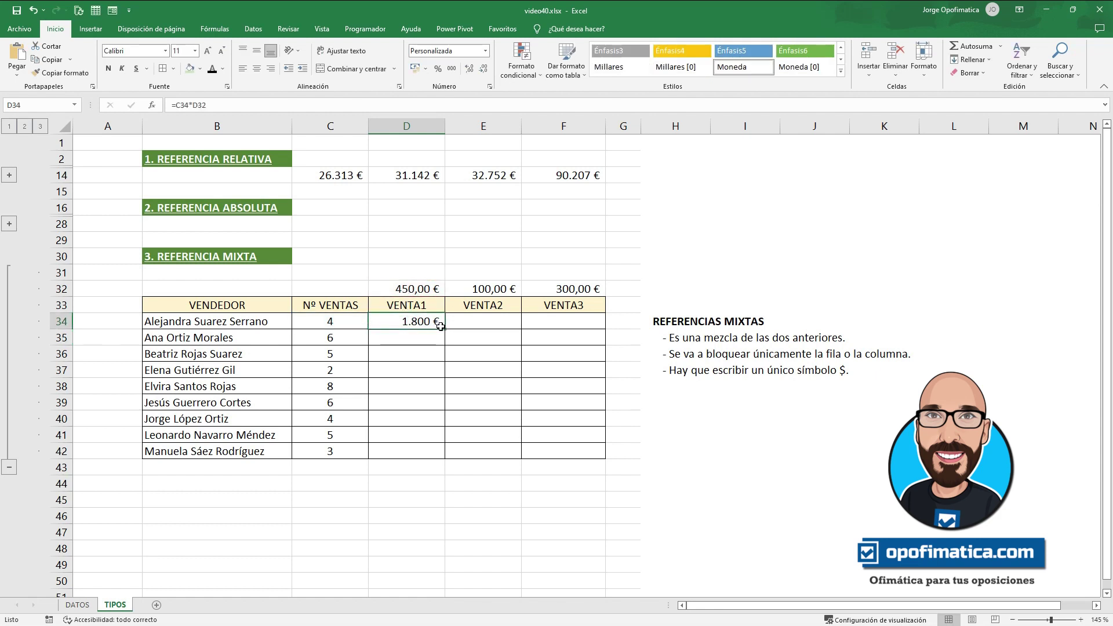
pyautogui.moveTo(444, 328); pyautogui.dragTo(446, 455)
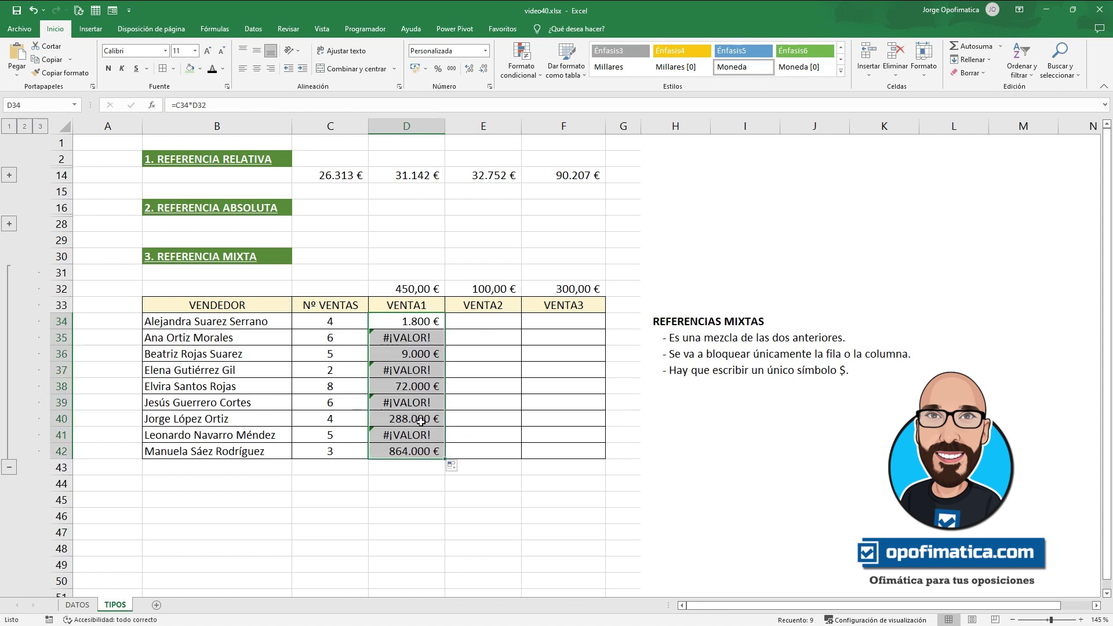
pyautogui.doubleClick(405, 340)
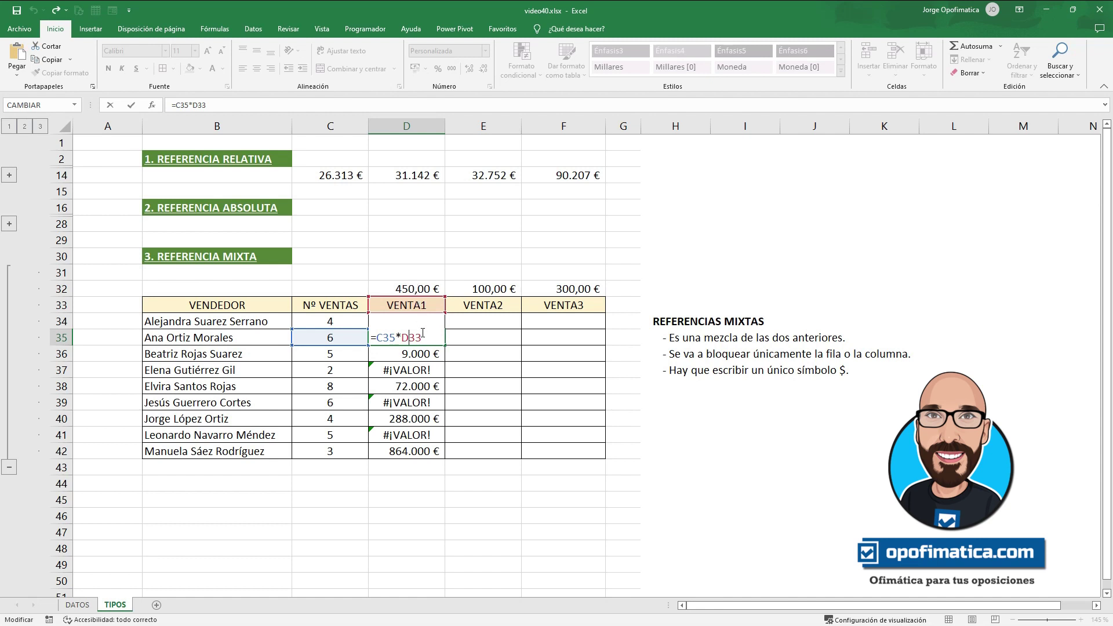
# Undo the fill, change D34 to =C34*$D$32 with F4, fill down to D42, and check D36
pyautogui.hotkey('ctrl', 'Return')
pyautogui.hotkey('ctrl', 'z')
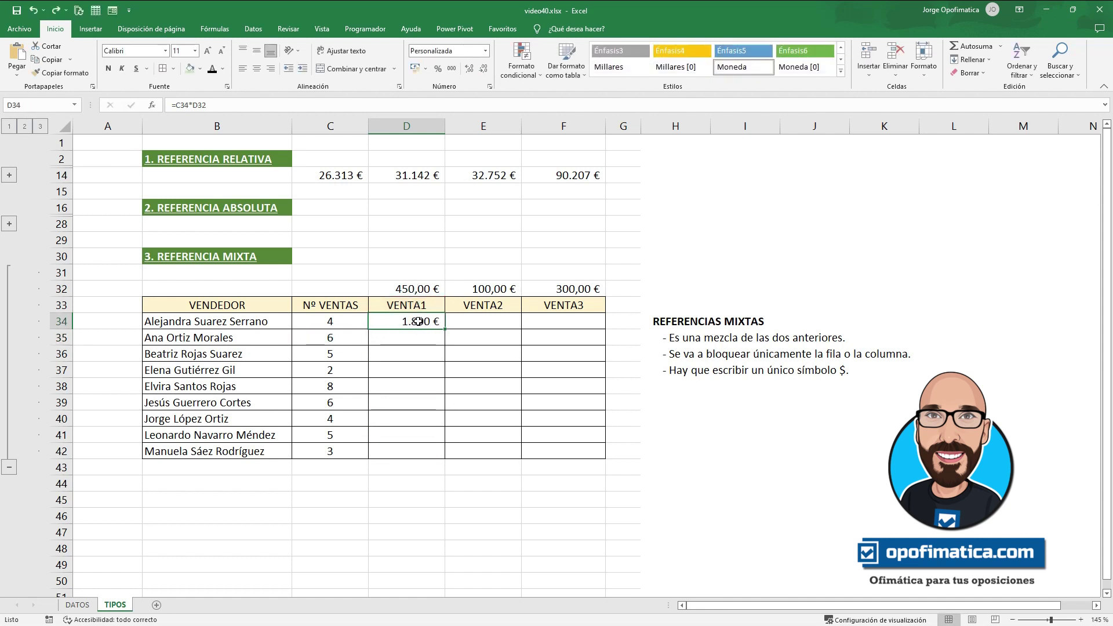
pyautogui.doubleClick(421, 322)
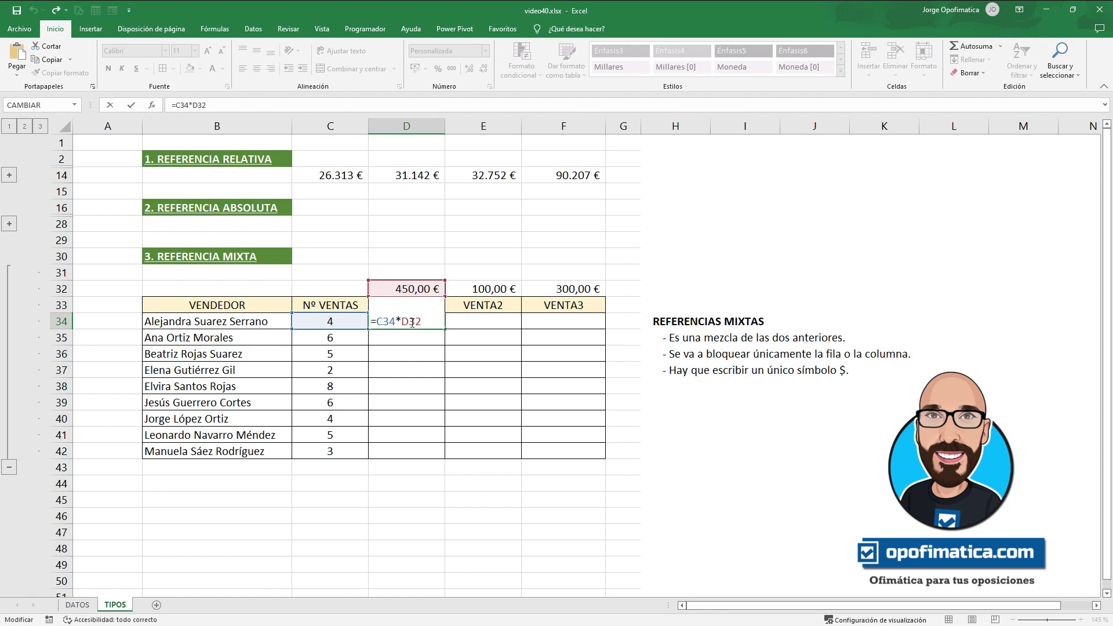
pyautogui.press('F4')
pyautogui.press('Return')
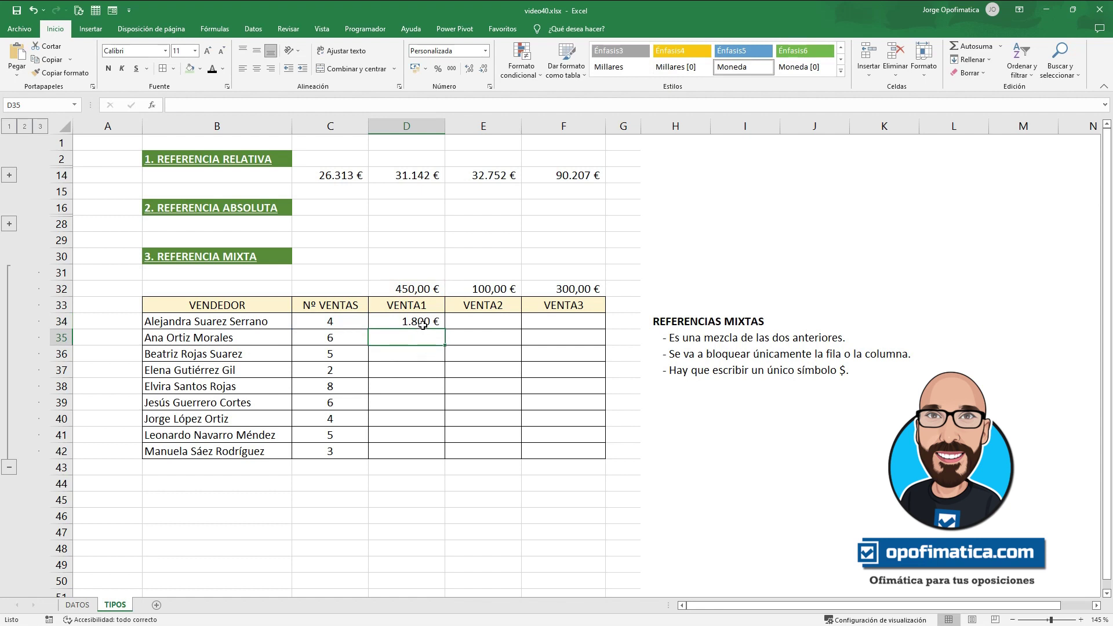
pyautogui.click(423, 323)
pyautogui.moveTo(446, 329); pyautogui.dragTo(448, 453)
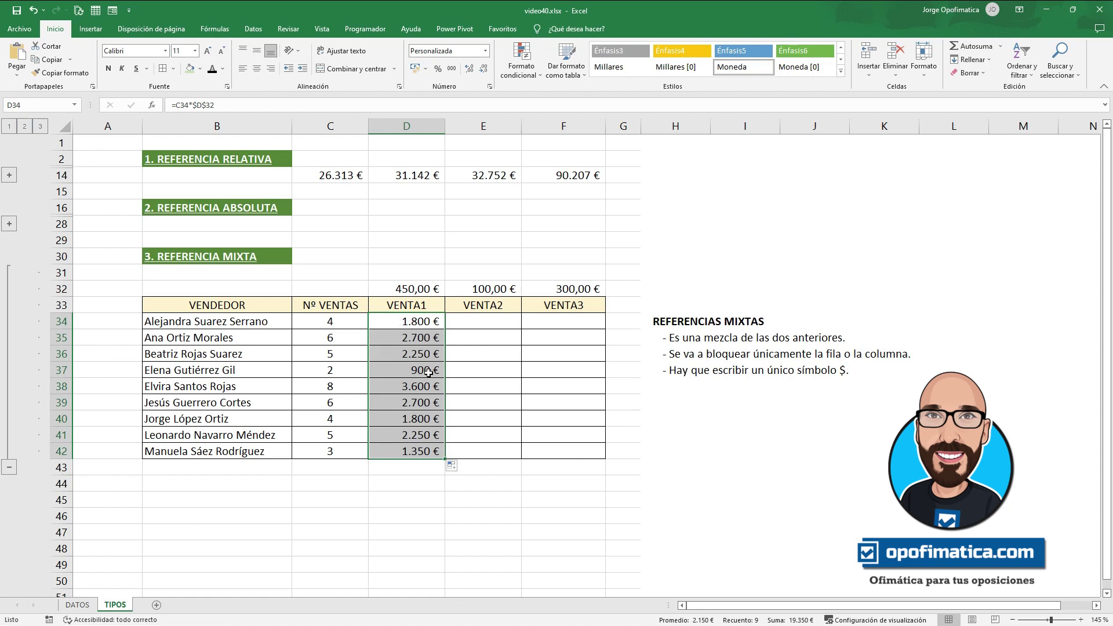
pyautogui.doubleClick(415, 355)
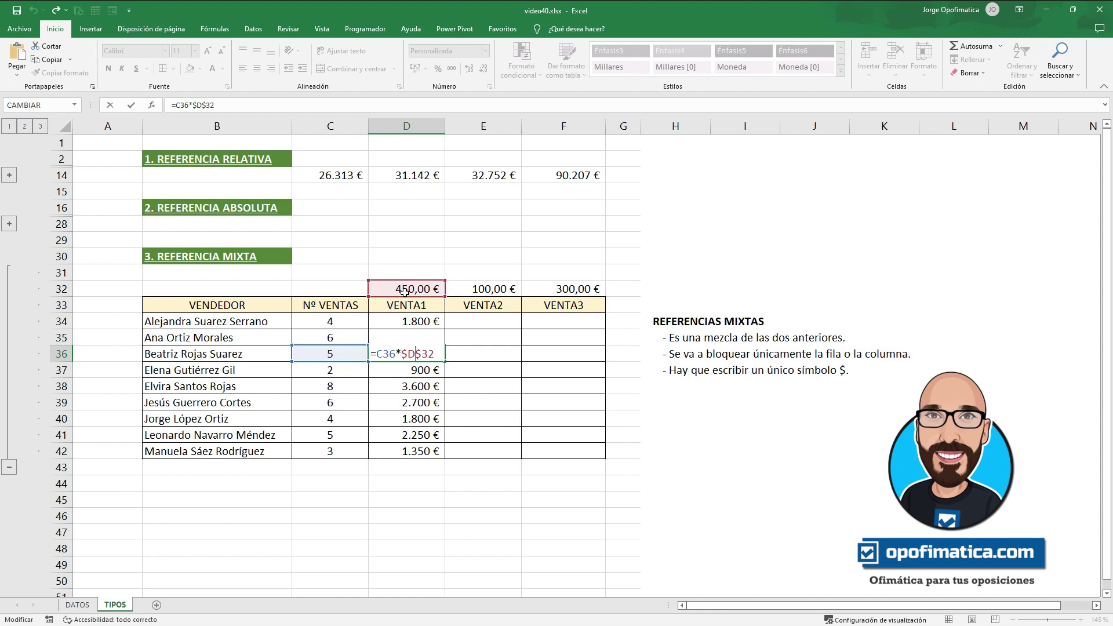
# Copy the VENTA1 formulas across into VENTA2 and VENTA3 and inspect the inflated result in E35
pyautogui.press('Return')
pyautogui.moveTo(414, 322)
pyautogui.mouseDown()
pyautogui.moveTo(413, 451)
pyautogui.moveTo(579, 452)
pyautogui.mouseUp()
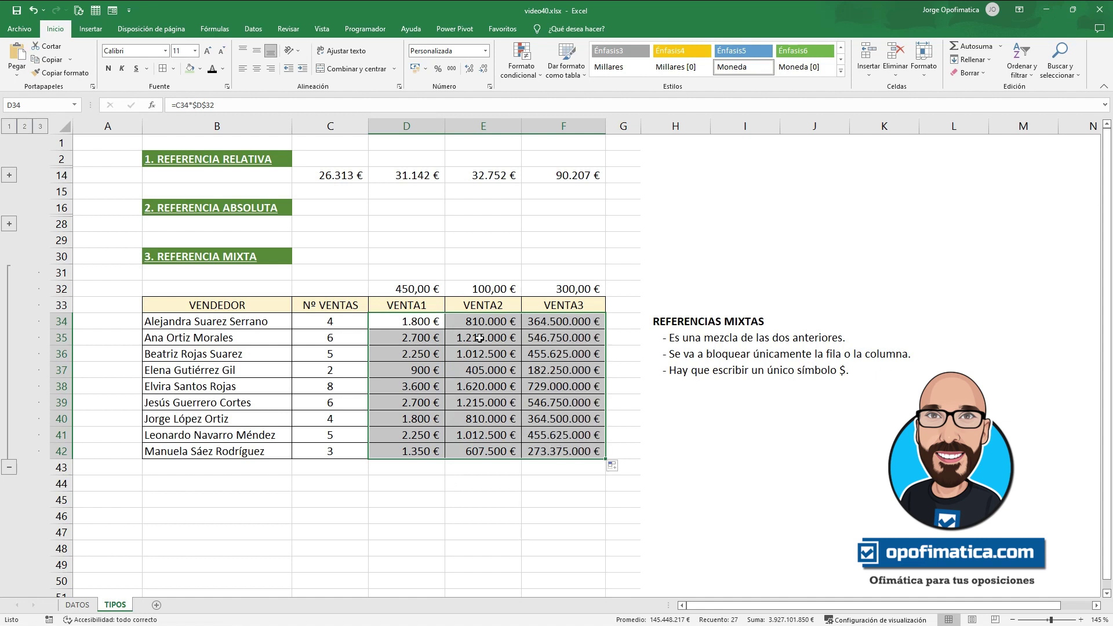
pyautogui.click(350, 338)
pyautogui.click(471, 290)
pyautogui.click(483, 344)
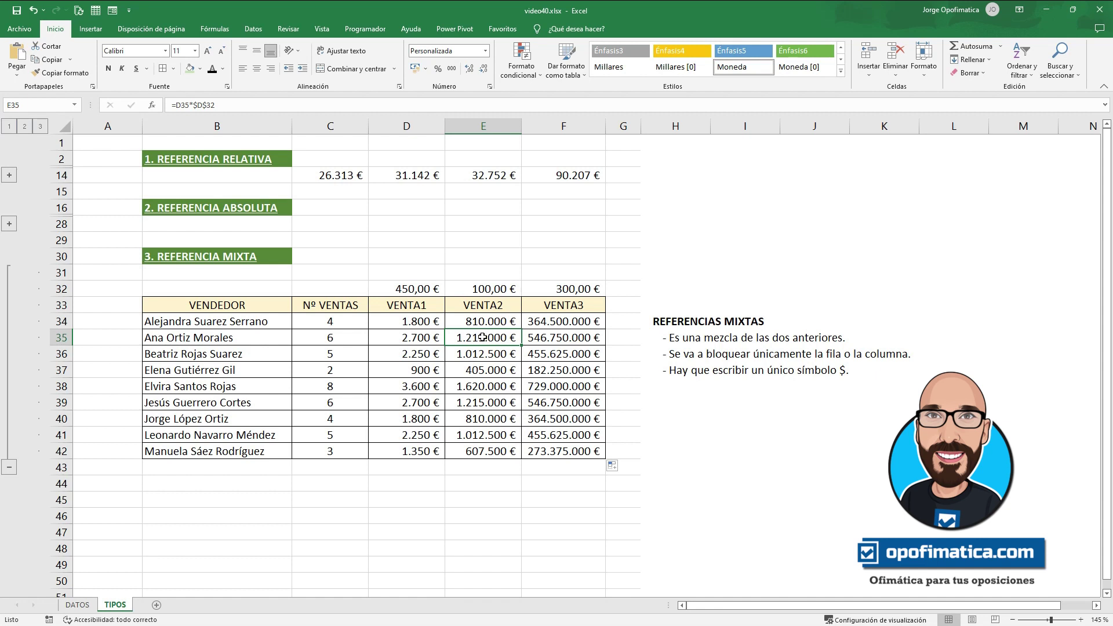
# Open E35's formula =D35*$D$32 to show its shifted references
pyautogui.doubleClick(494, 338)
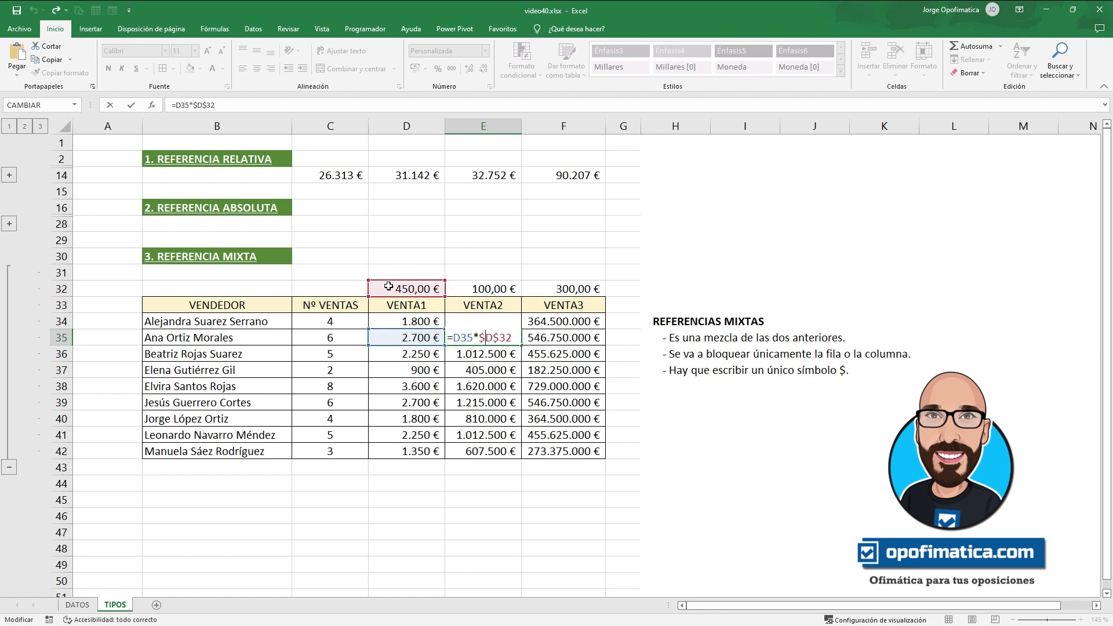
pyautogui.click(483, 337)
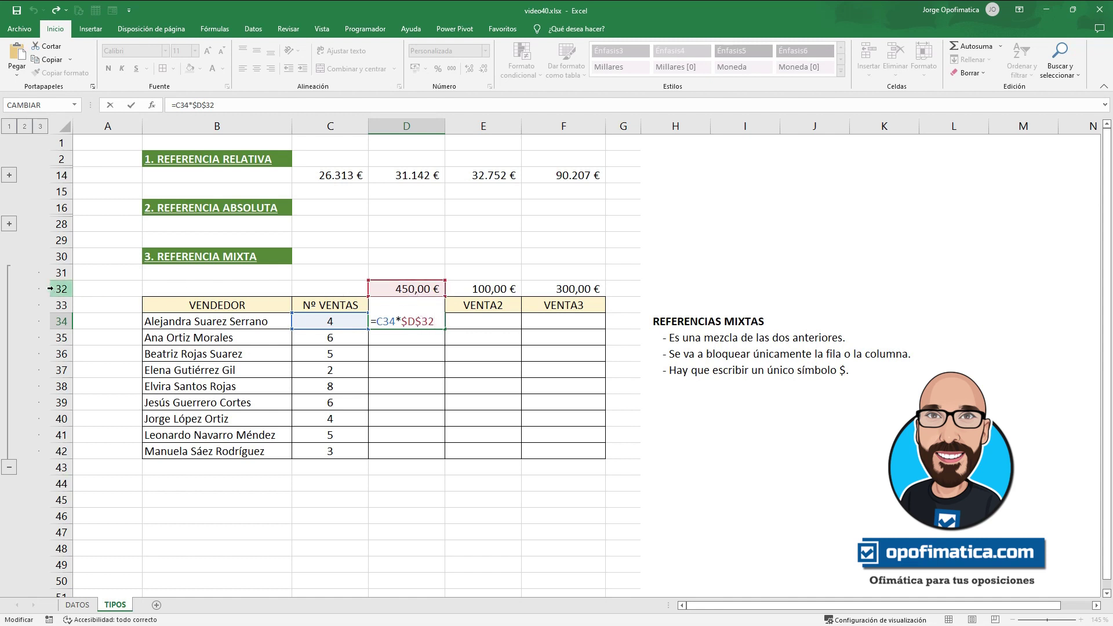
# Edit D34's formula to the mixed reference =$C34*D$32, still showing 1.800 €
pyautogui.press('Left')
pyautogui.click(415, 321)
pyautogui.press('F4')
pyautogui.click(395, 321)
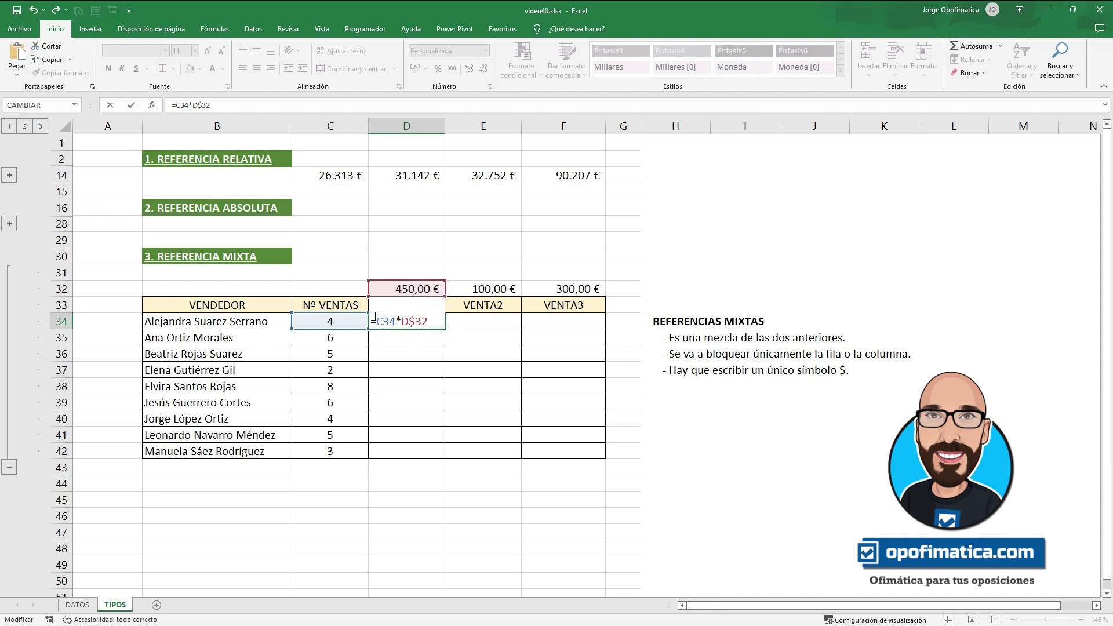
pyautogui.moveTo(396, 323); pyautogui.dragTo(381, 320)
pyautogui.press('F4')
pyautogui.press('F4')
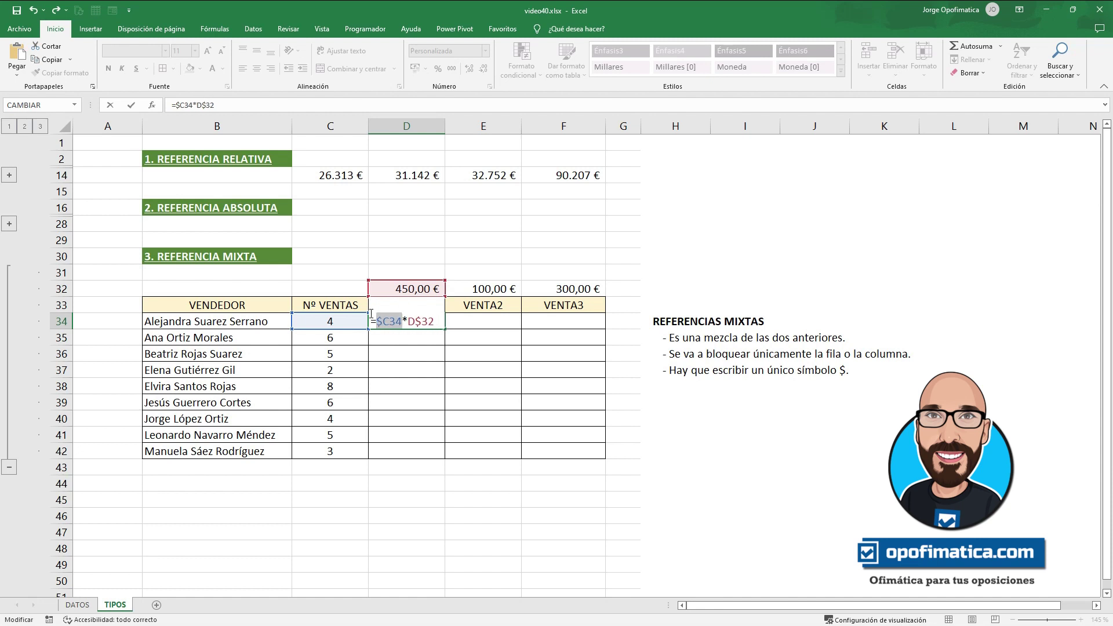
pyautogui.press('F4')
pyautogui.press('Return')
# Test-fill D34's formula across the VENTA cells, then undo the fill
pyautogui.click(432, 322)
pyautogui.moveTo(445, 328)
pyautogui.mouseDown()
pyautogui.moveTo(446, 457)
pyautogui.moveTo(587, 453)
pyautogui.mouseUp()
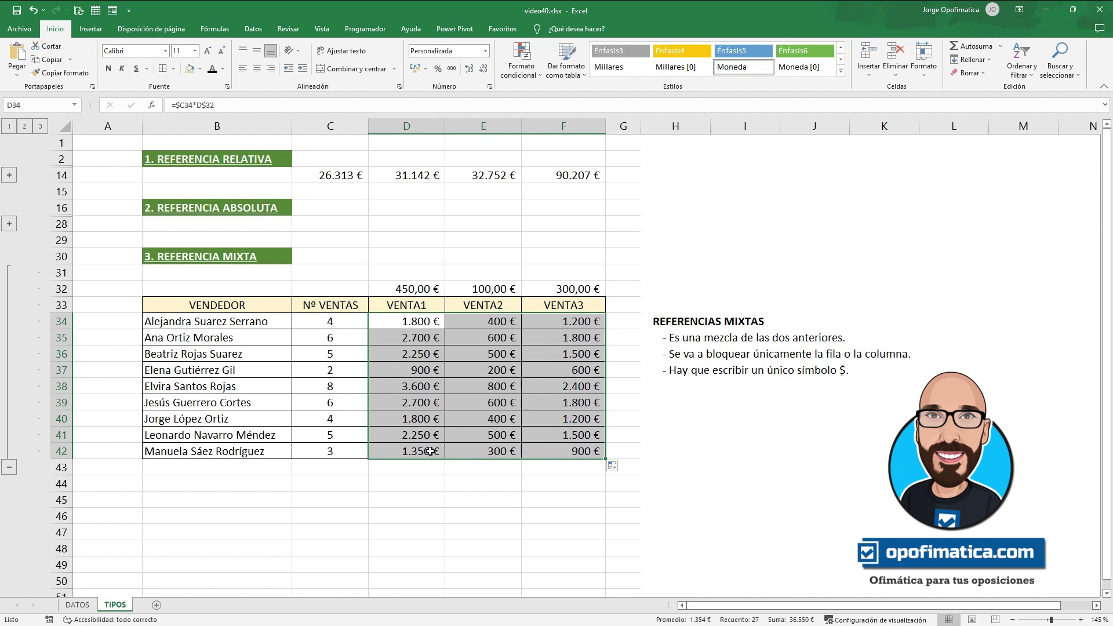
pyautogui.hotkey('ctrl', 'z')
pyautogui.hotkey('ctrl', 'z')
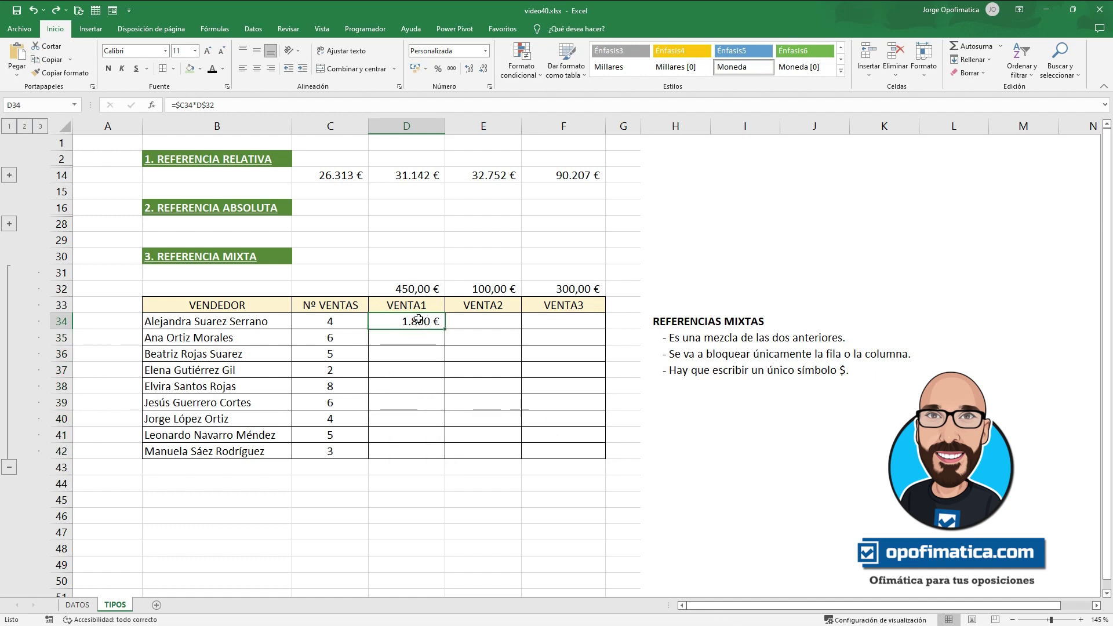
# Paste D34's =$C34*D$32 formula into D34:F42, giving amounts such as 400 € and 1.200 €
pyautogui.click(42, 63)
pyautogui.moveTo(422, 321)
pyautogui.mouseDown()
pyautogui.moveTo(574, 436)
pyautogui.moveTo(574, 450)
pyautogui.mouseUp()
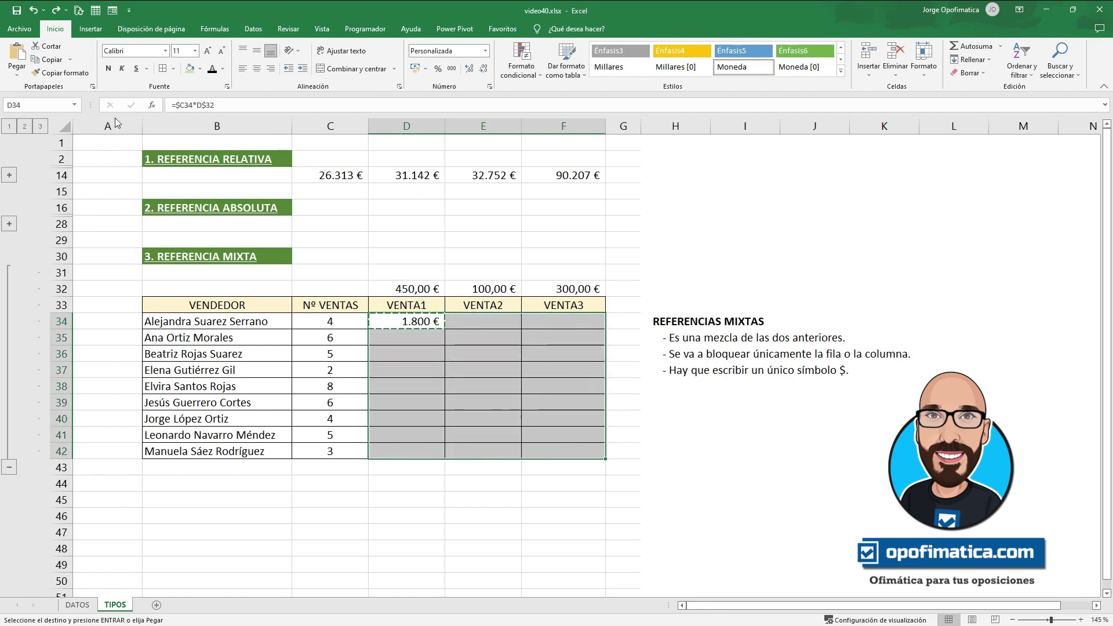
pyautogui.click(13, 54)
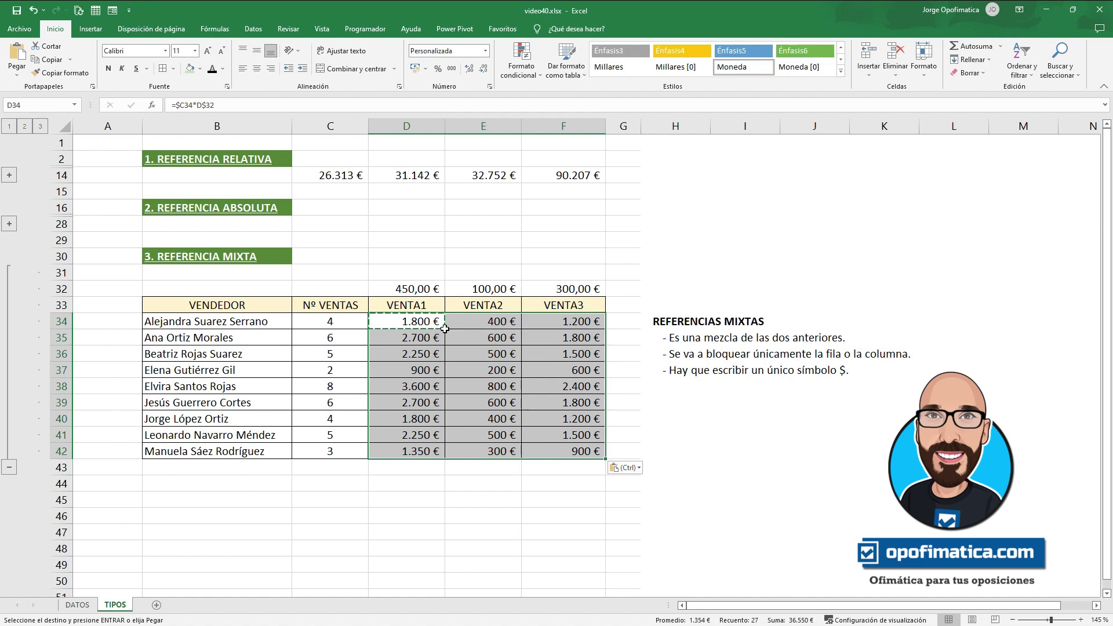